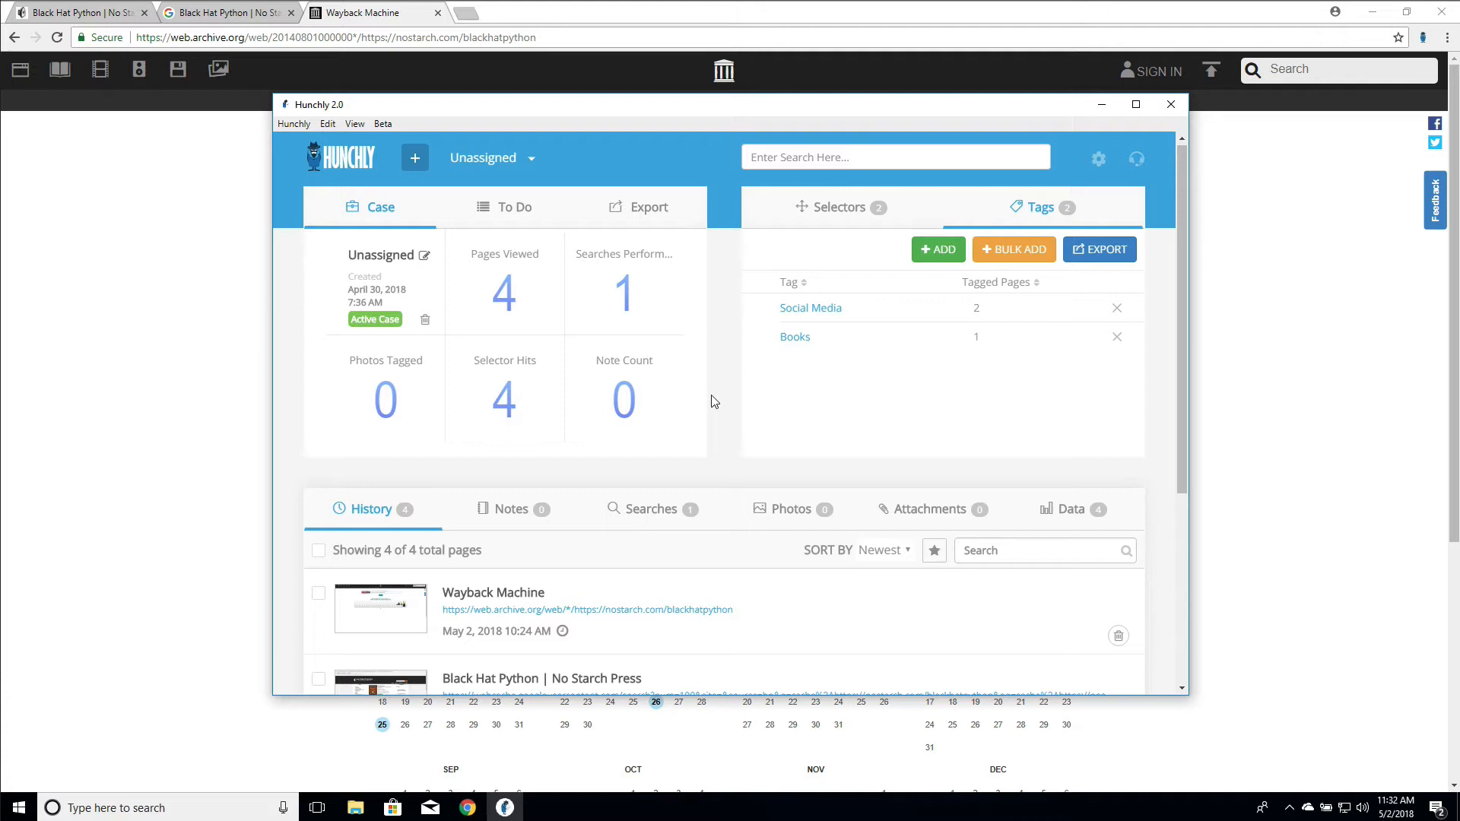
Save a Hunchly note "This is the Wayback page for BHP." on the Wayback Machine calendar page.
left_click(135, 319)
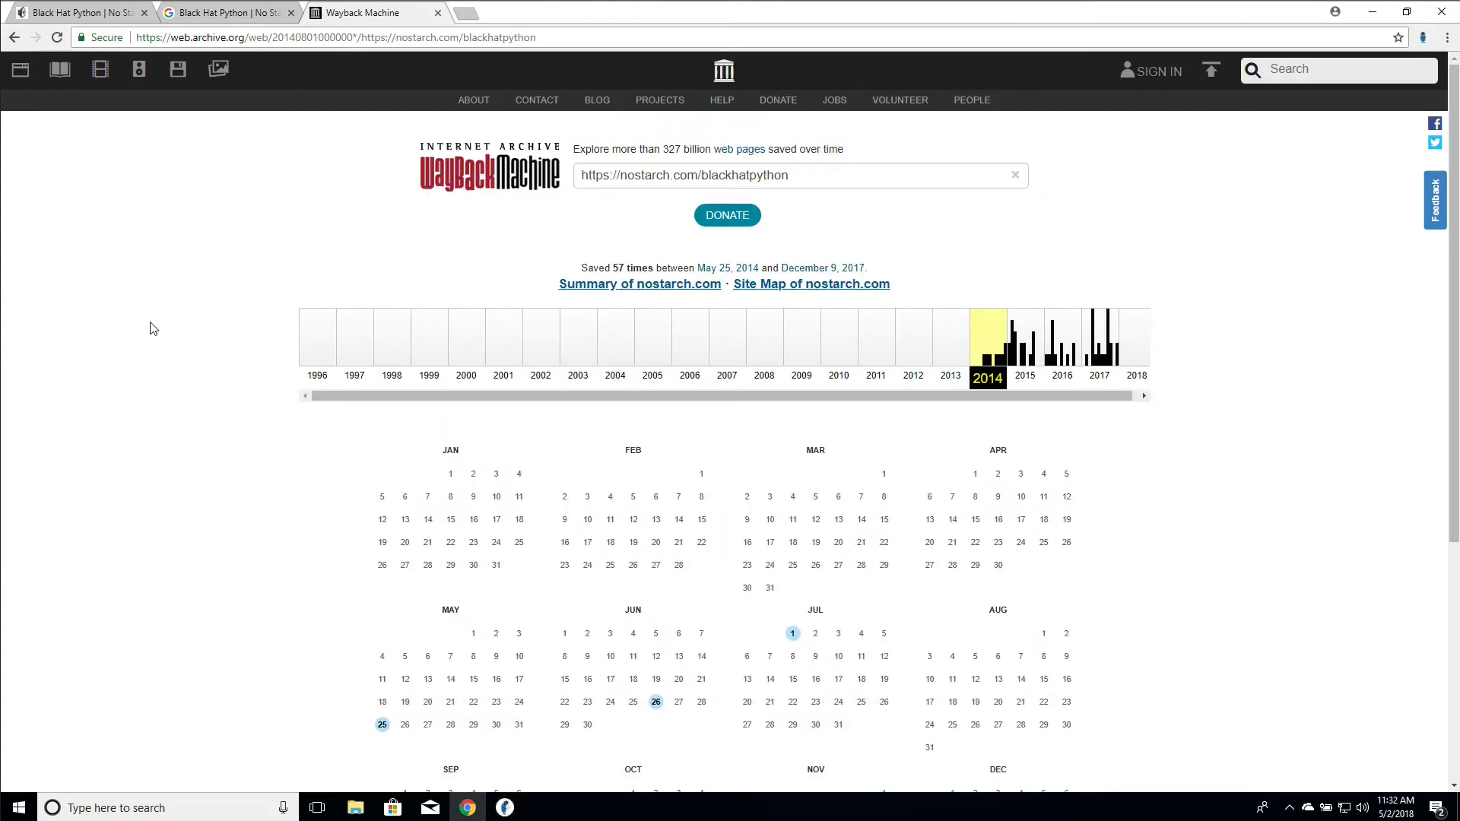
right_click(149, 329)
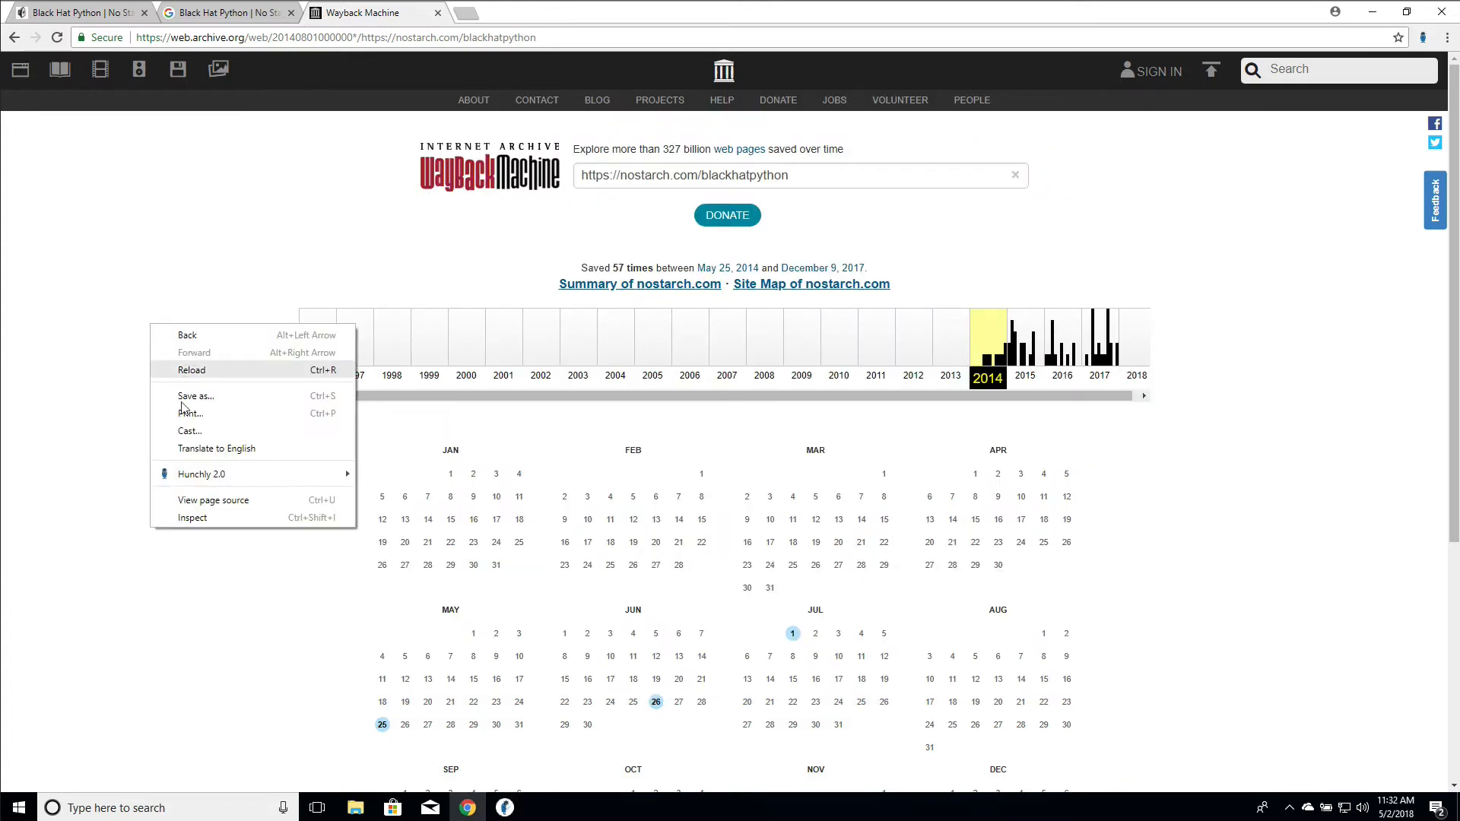
mouse_move(202, 474)
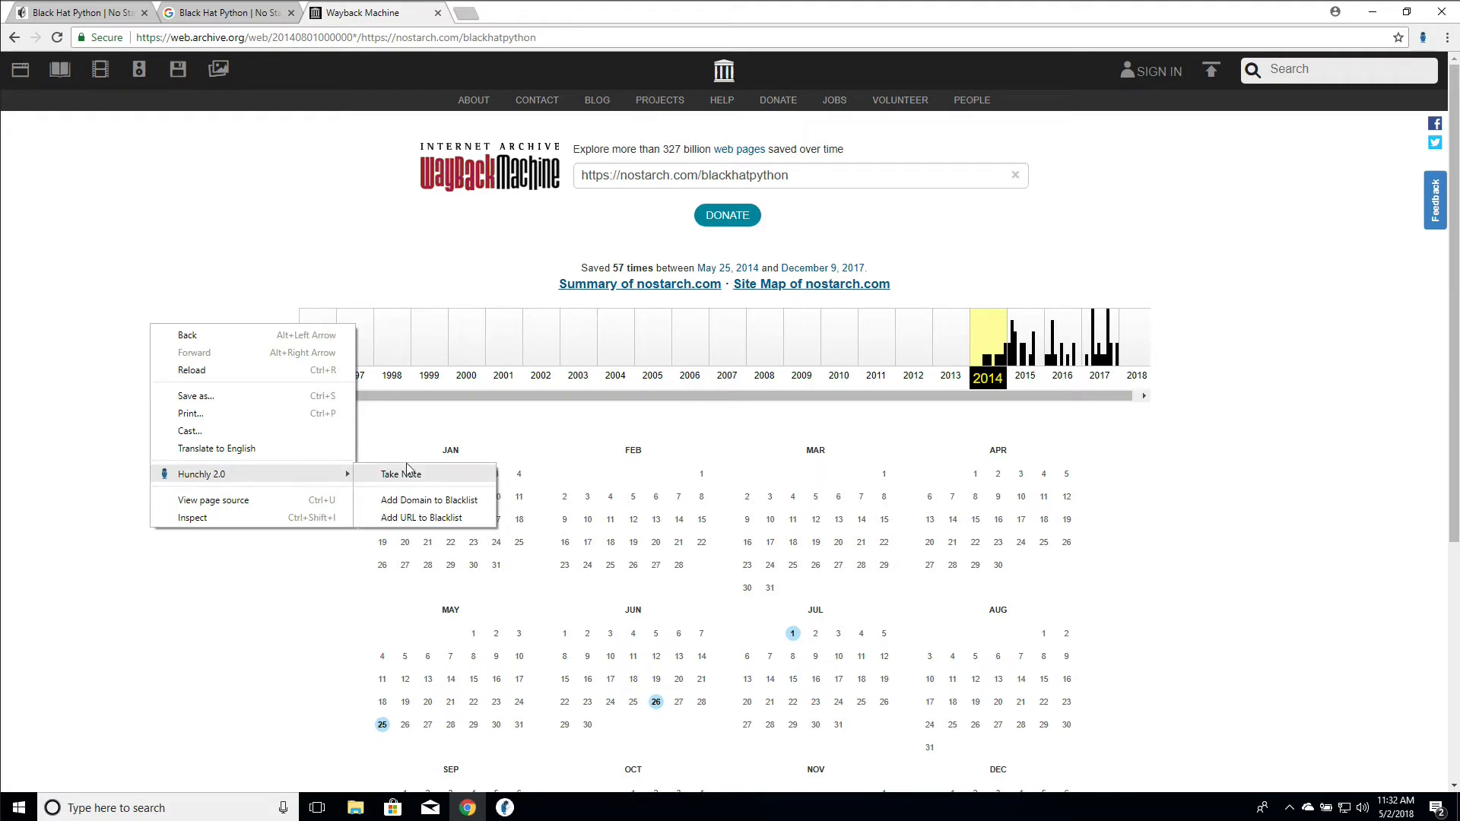
left_click(406, 472)
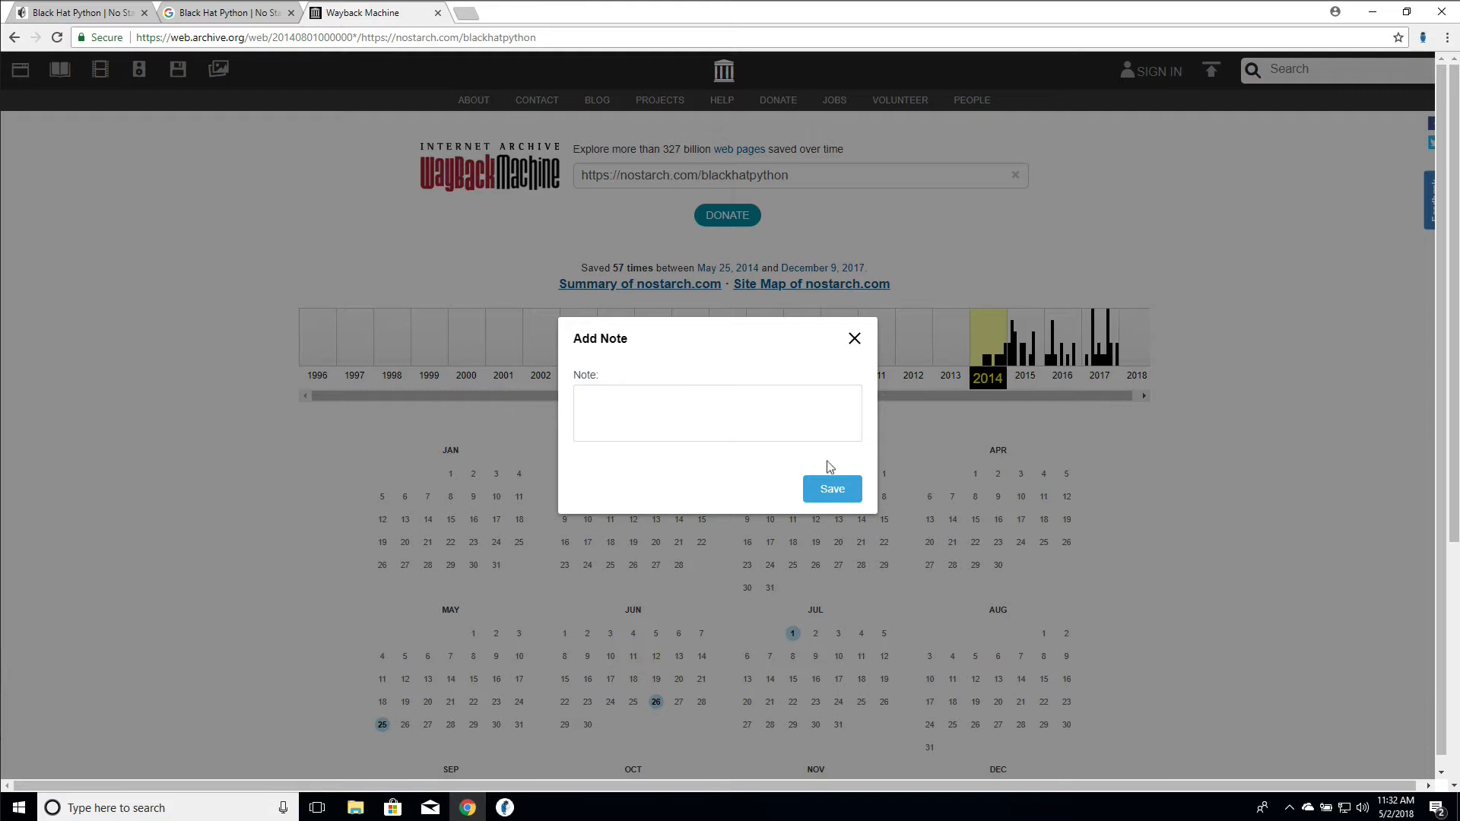
type("T")
type("his is the Wayba")
type("ck page for BH")
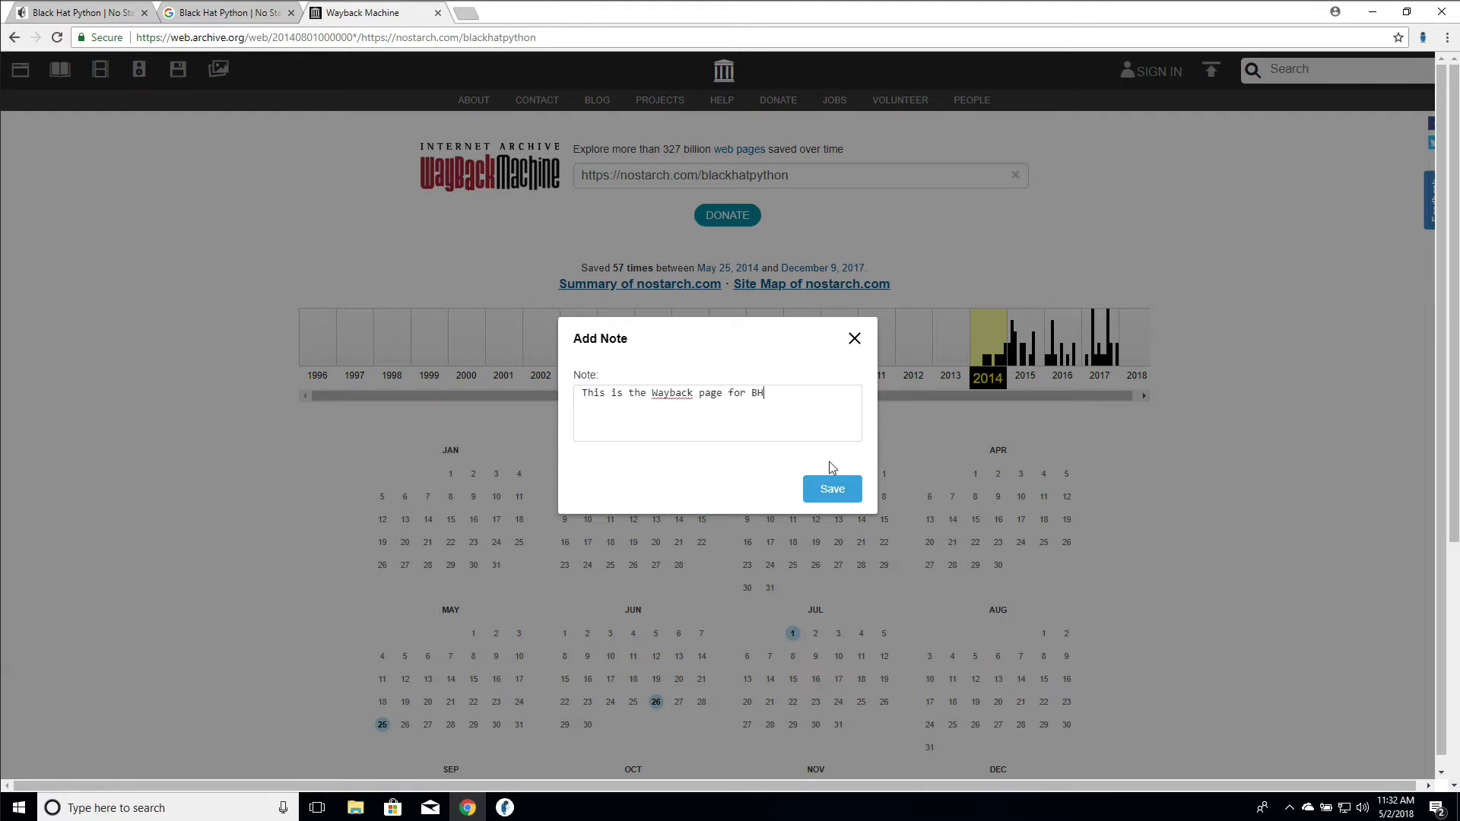
type("P.")
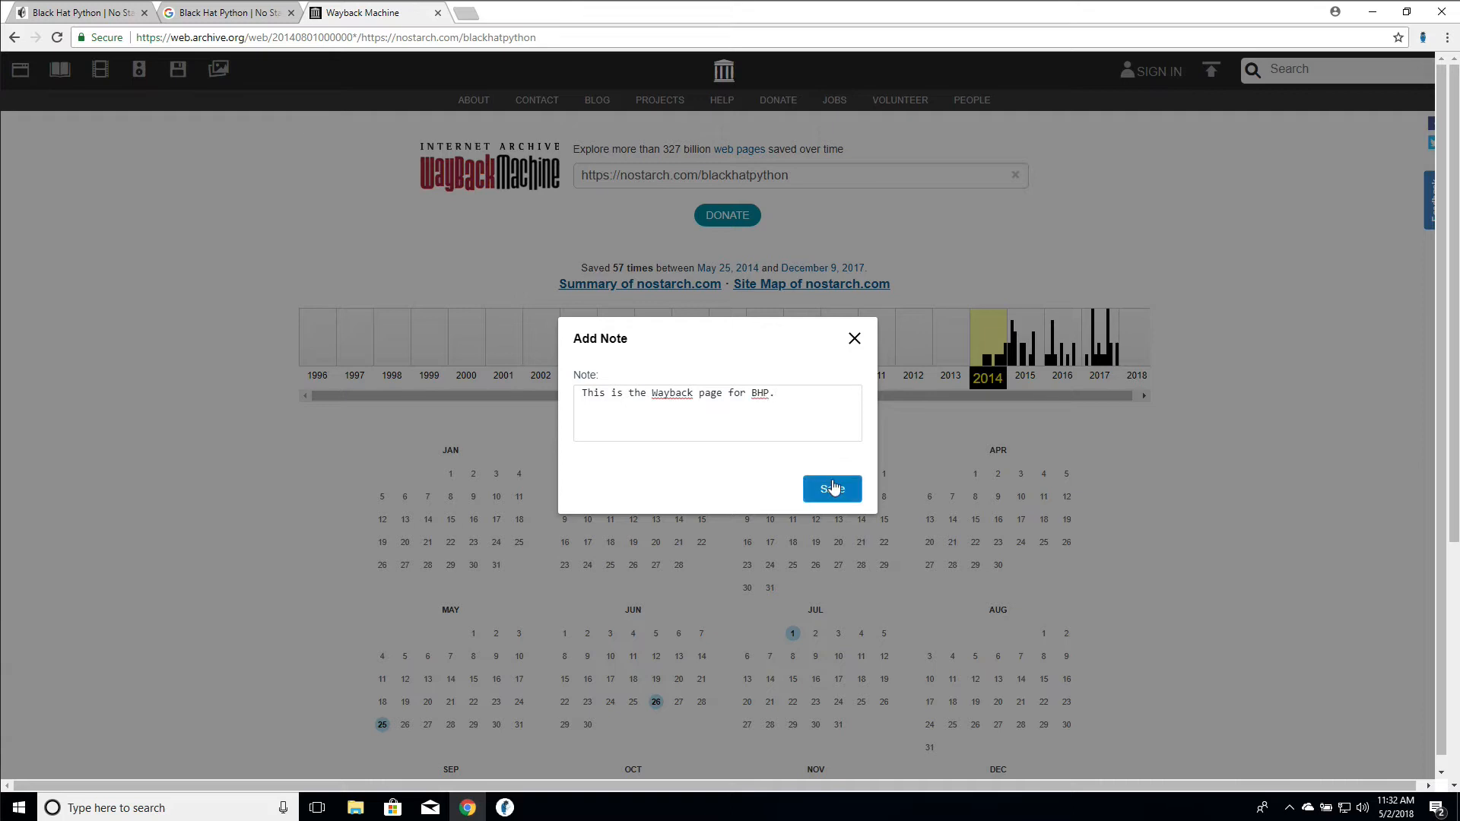
left_click(834, 488)
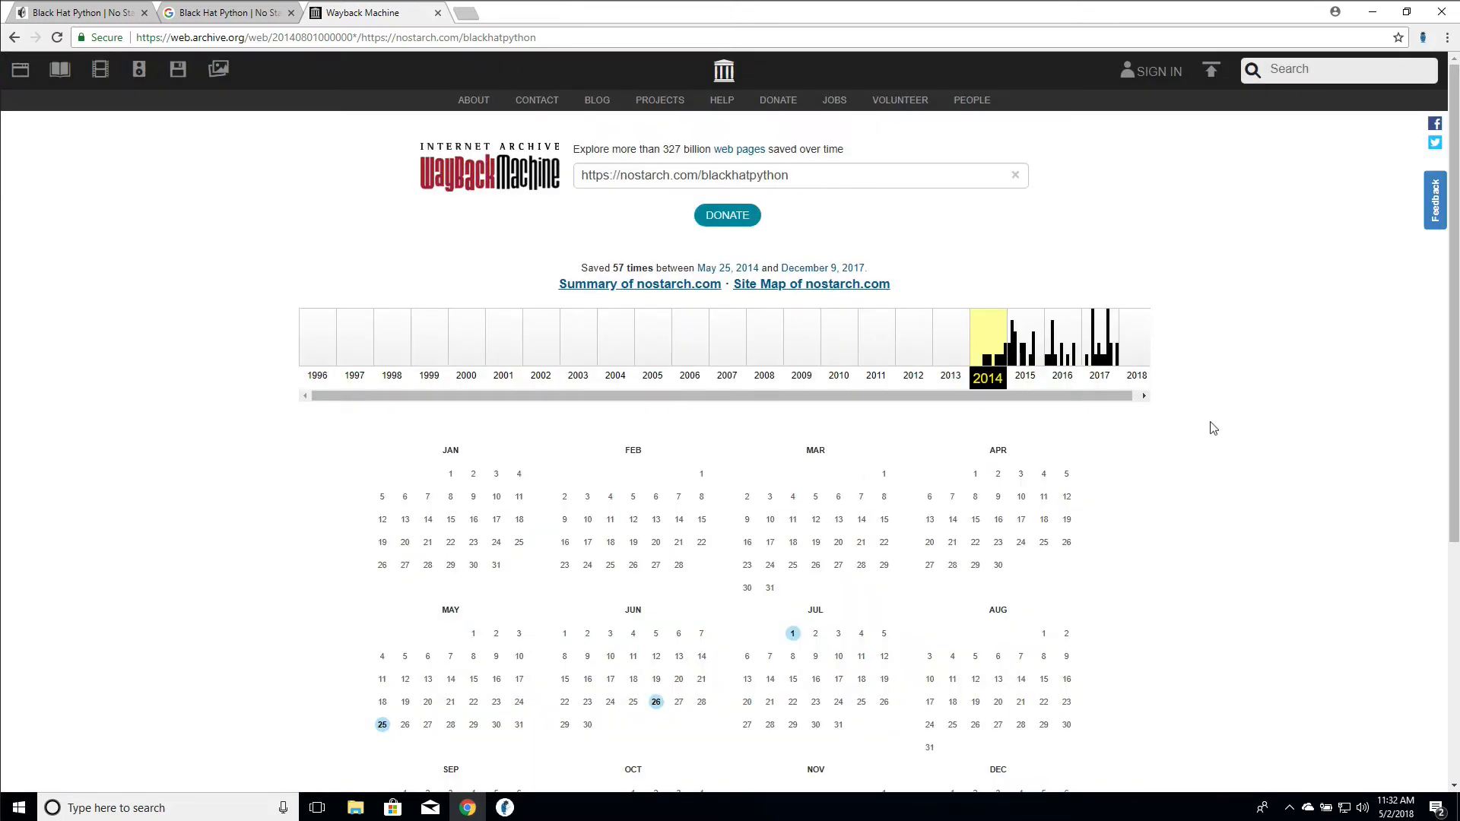
left_click(1424, 38)
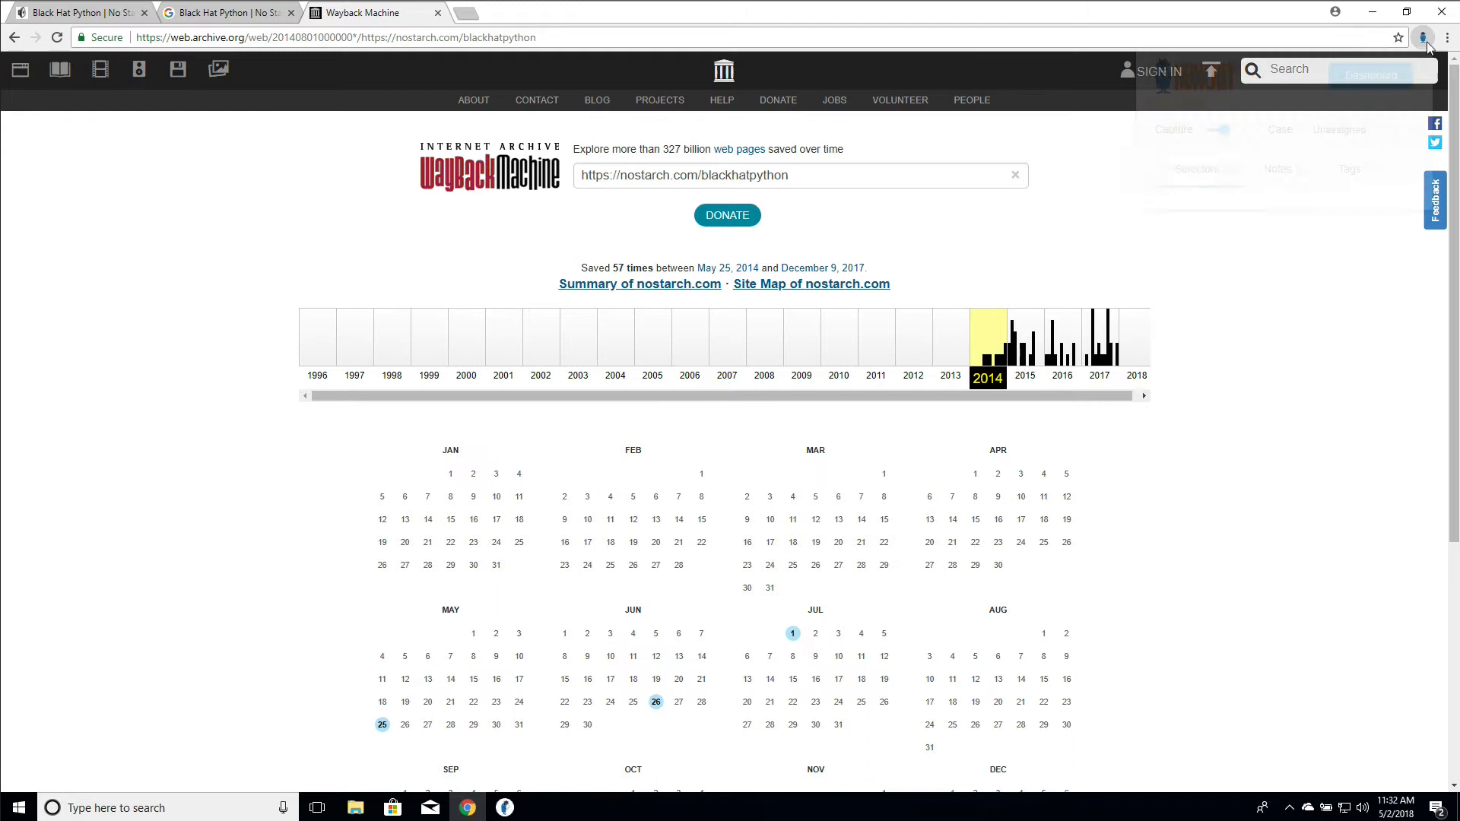
left_click(1275, 174)
left_click(1296, 217)
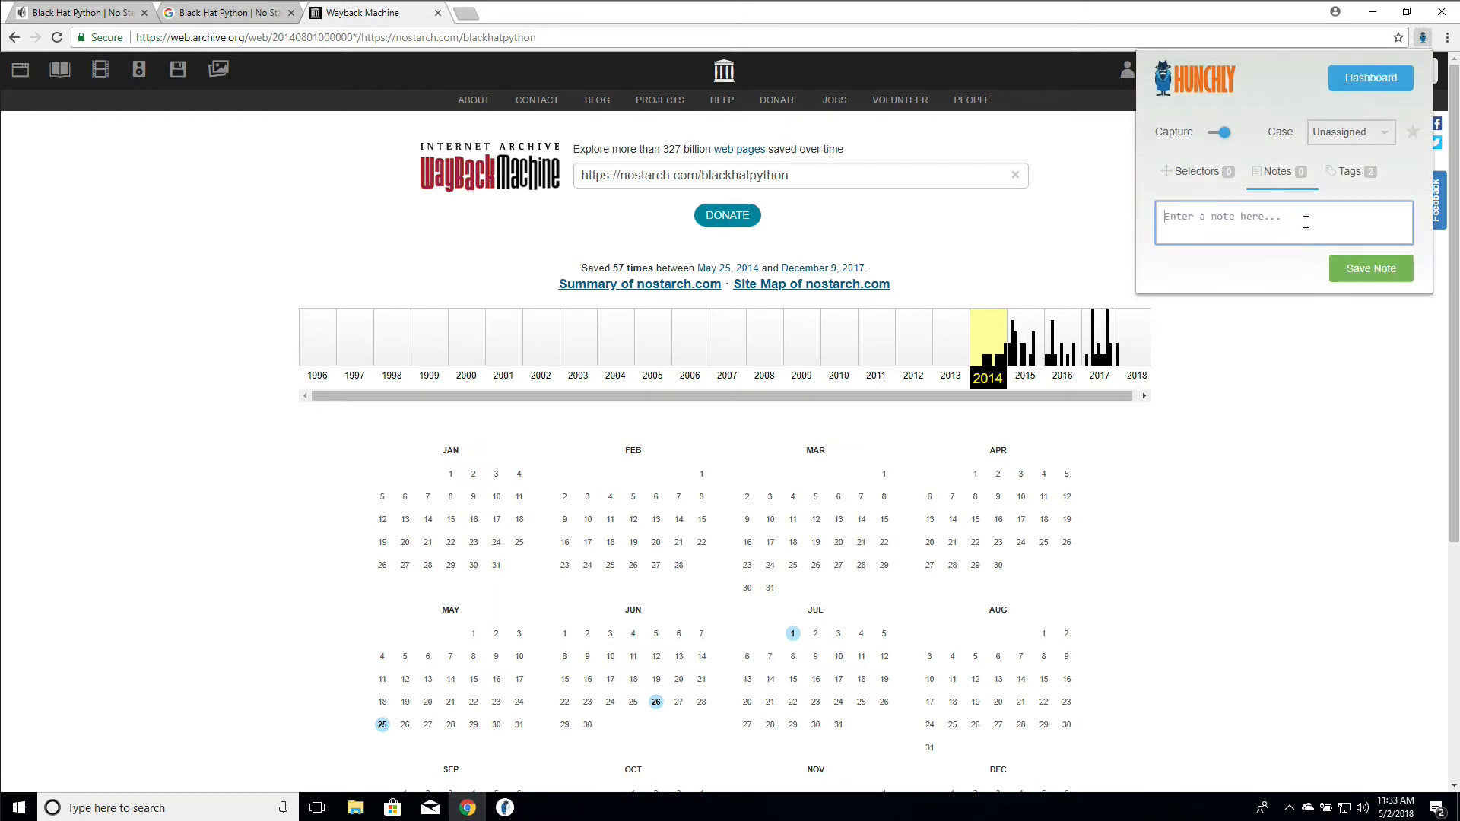
left_click(1319, 369)
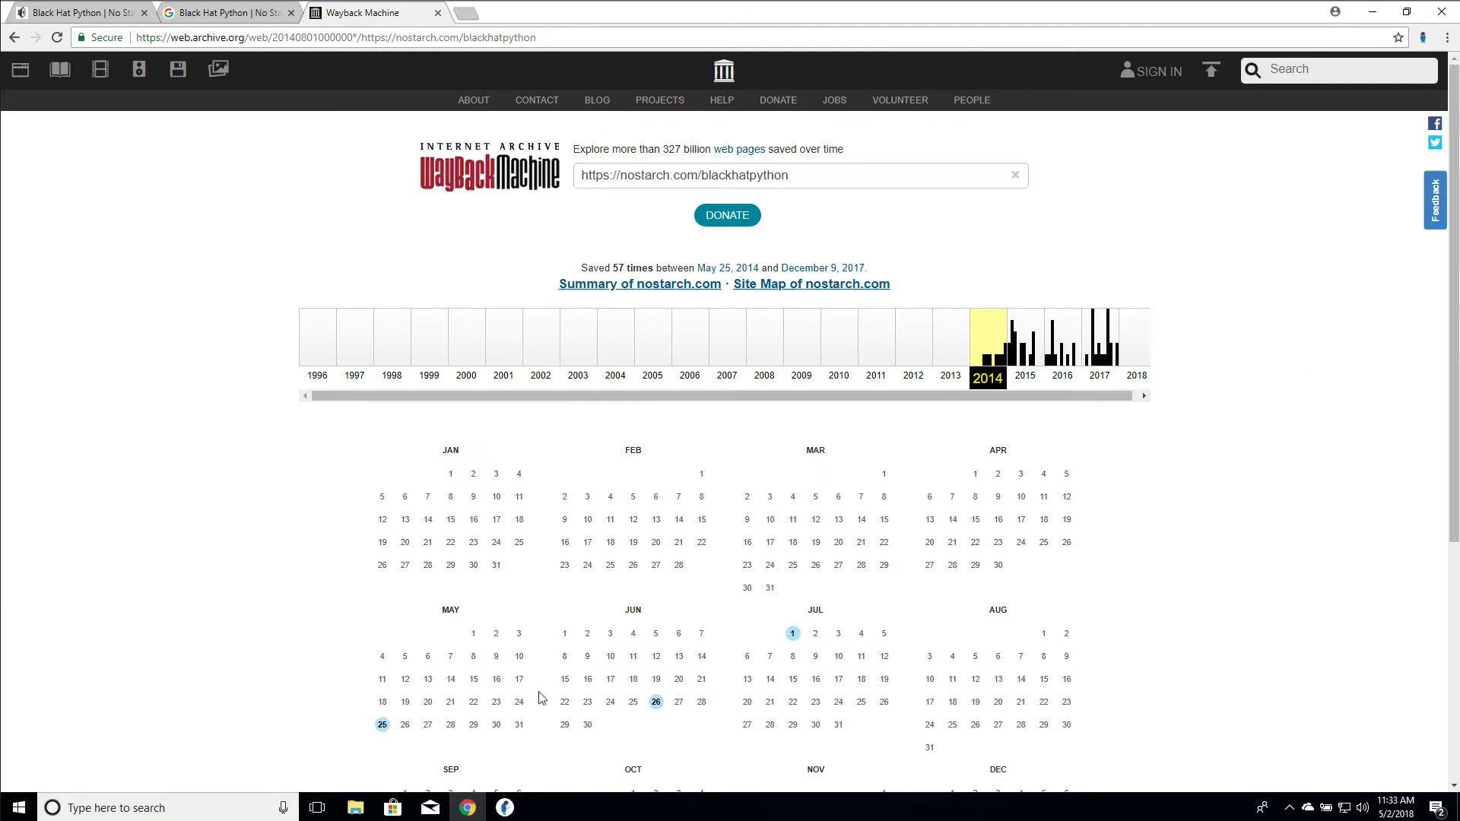
Show the case's Notes list with the single saved Wayback Machine BHP note.
left_click(511, 806)
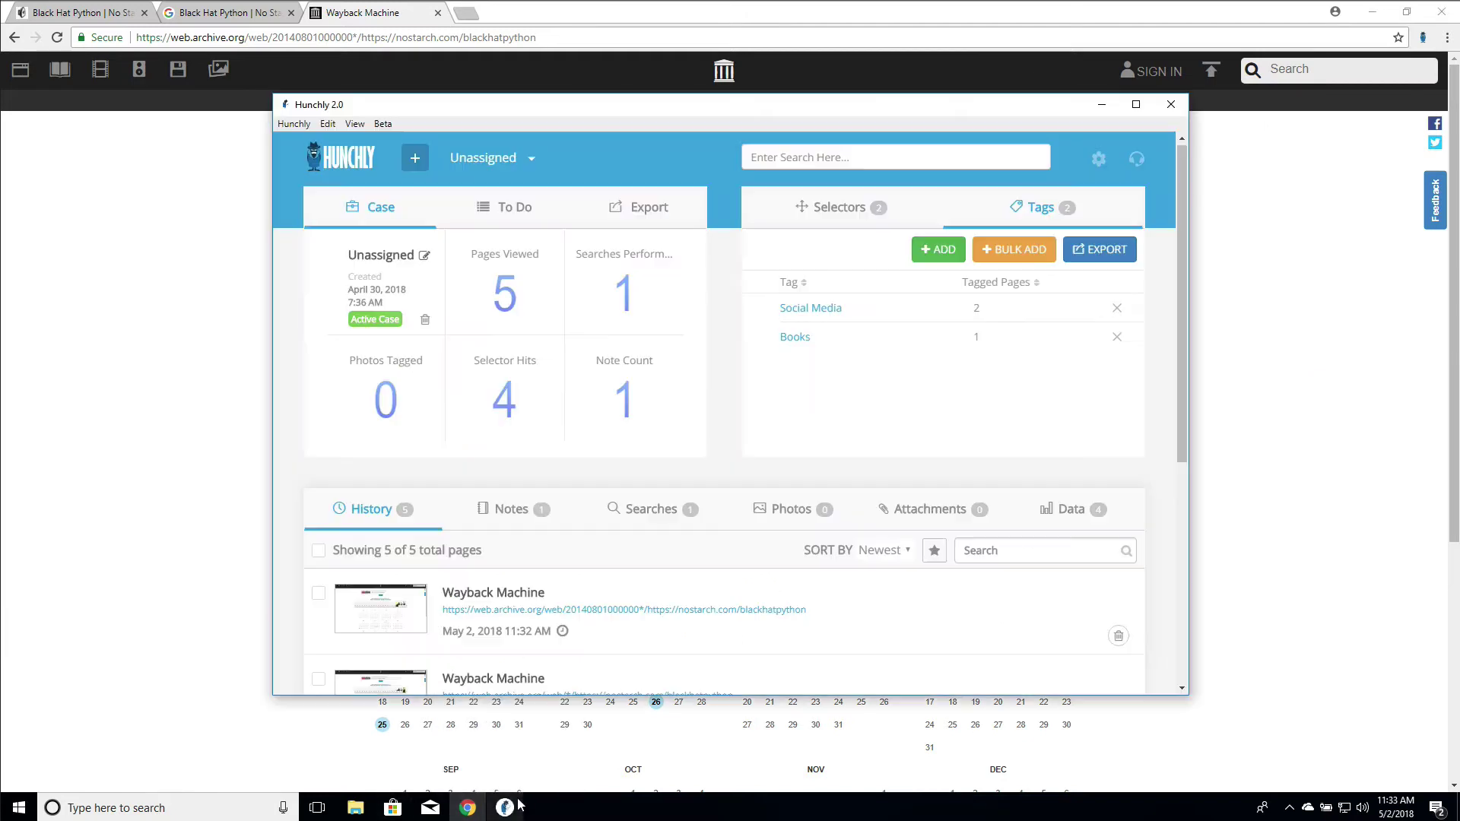
left_click(524, 517)
scroll(707, 543, "down", 3)
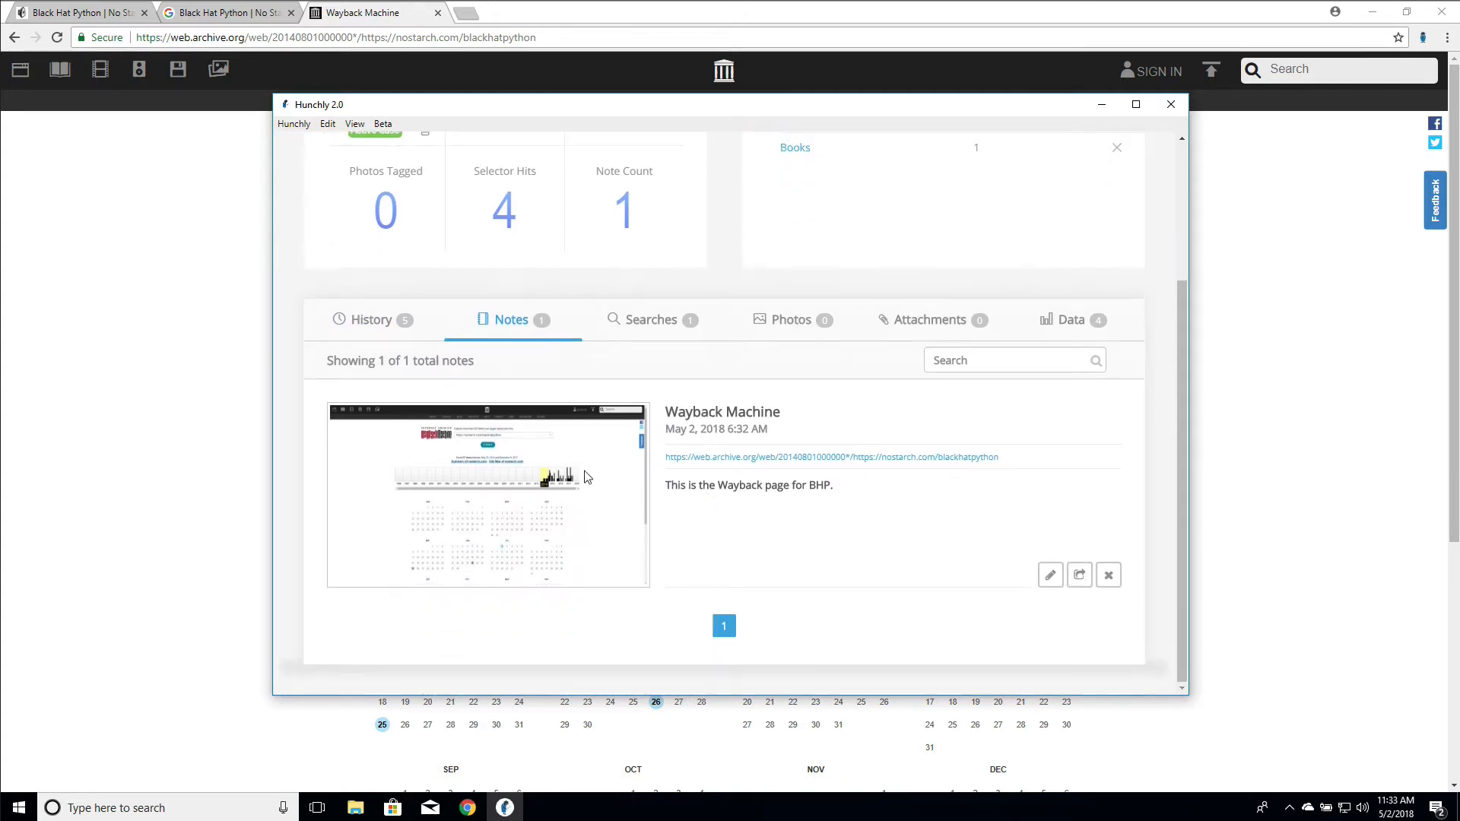
mouse_move(841, 486)
left_mouse_down()
mouse_move(748, 483)
mouse_move(749, 497)
left_mouse_up()
left_click(751, 501)
Cancel the Edit Note dialog, leaving the BHP note text unchanged.
left_click(1049, 575)
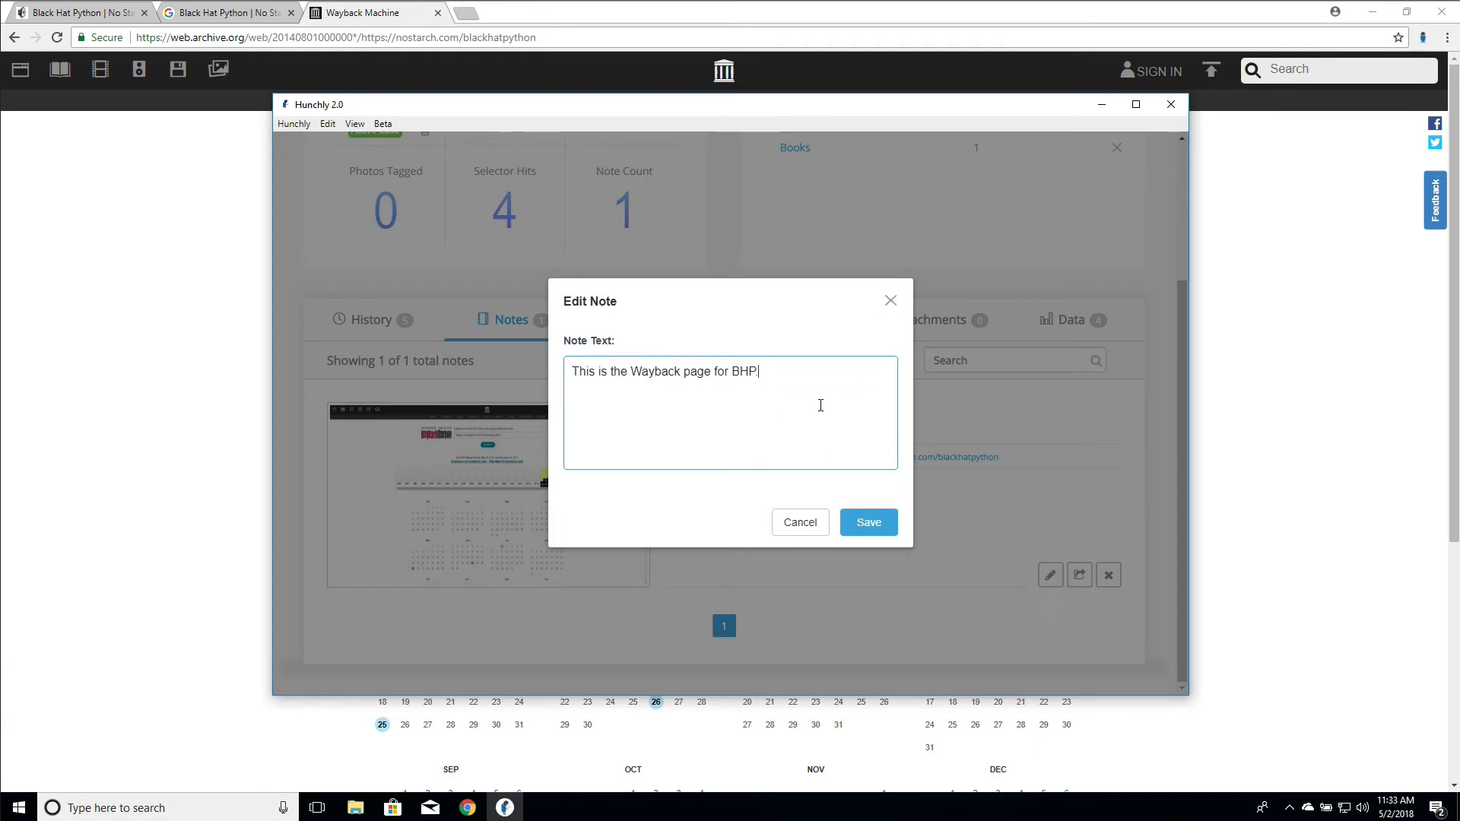
left_click(798, 520)
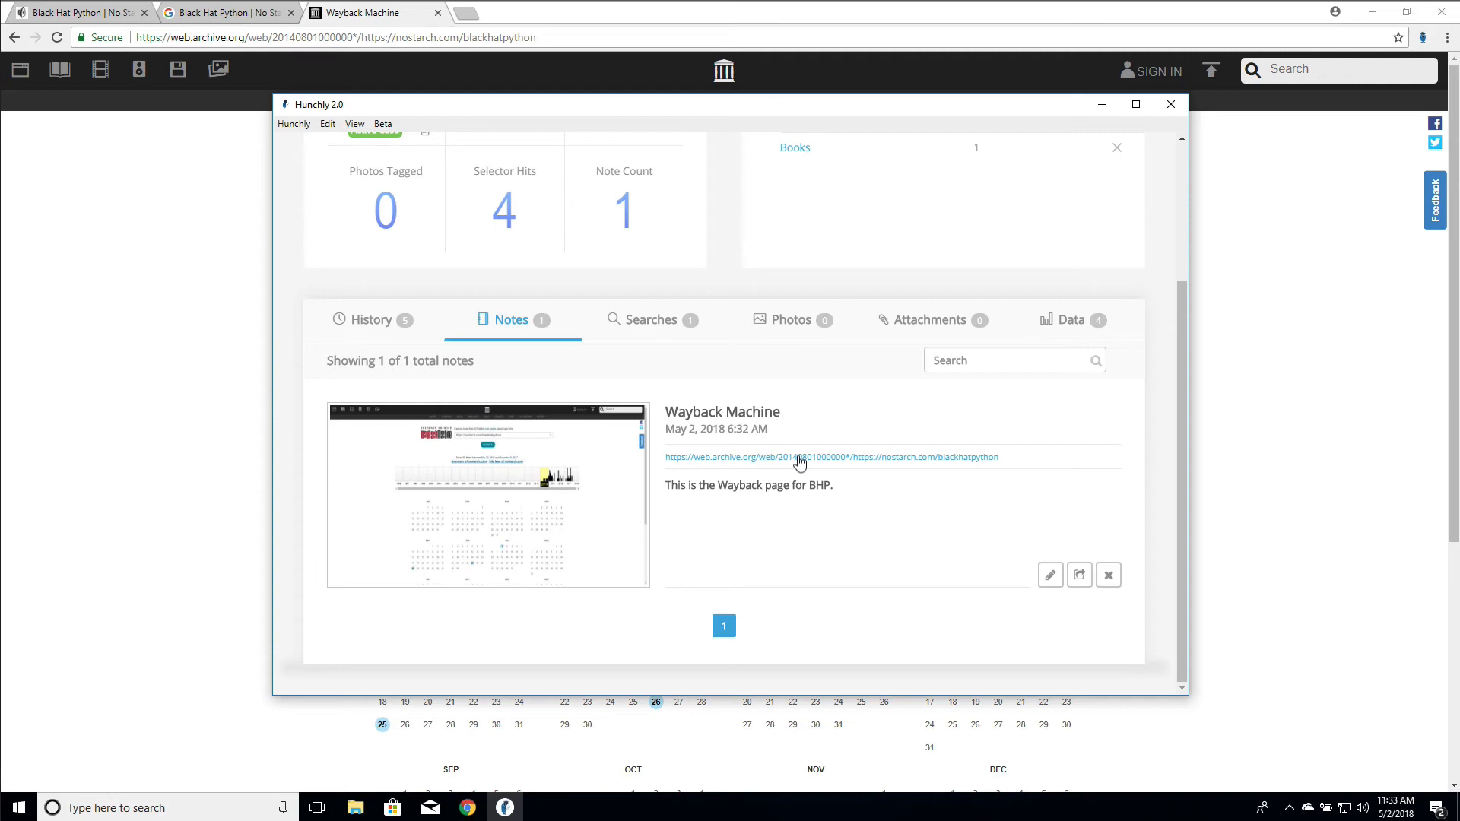
Add the note "This is the great piece of content!" to the captured Wayback Machine page.
left_click(800, 461)
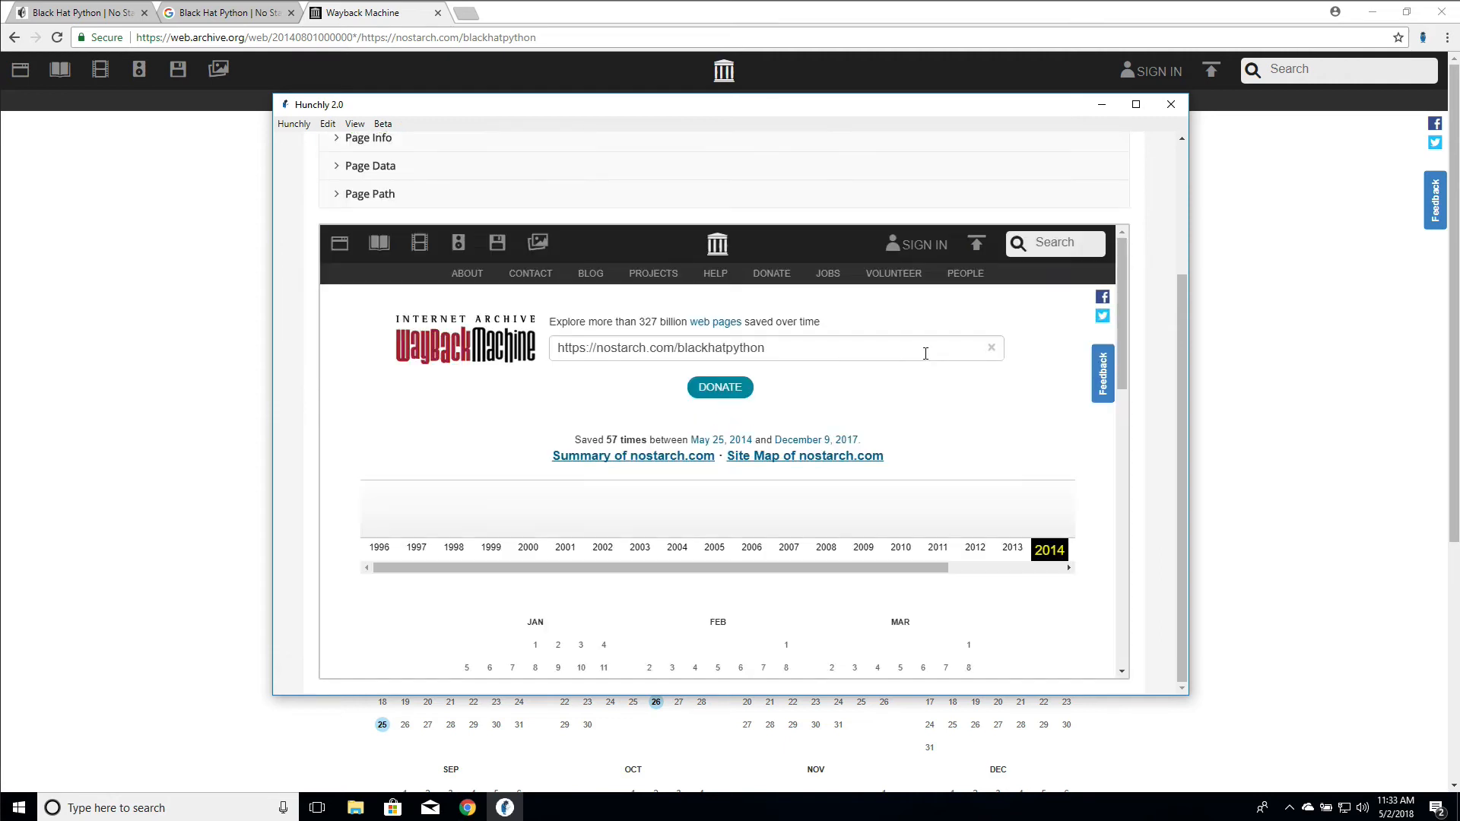
scroll(1133, 406, "up", 3)
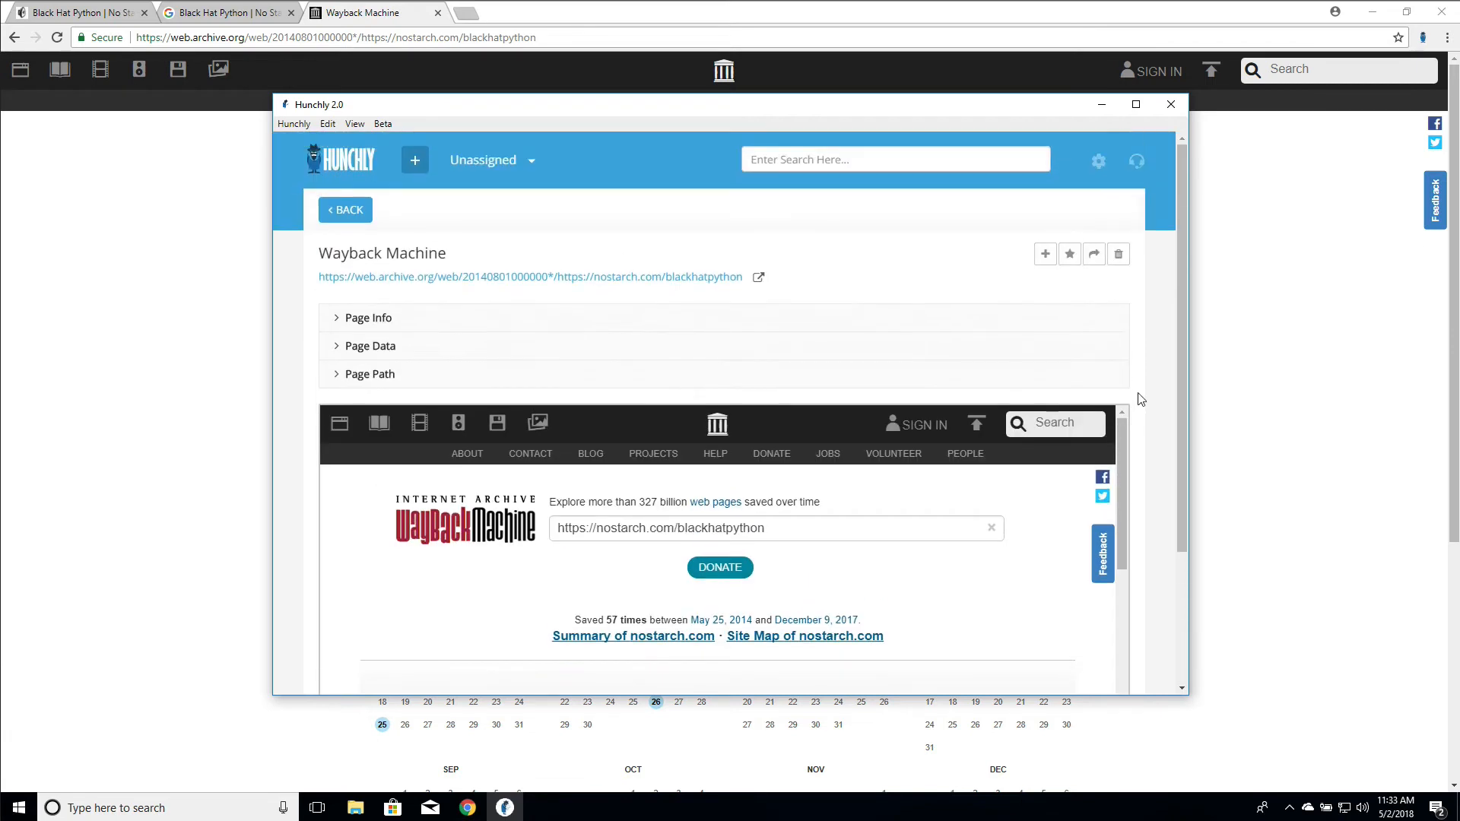
scroll(1164, 402, "down", 3)
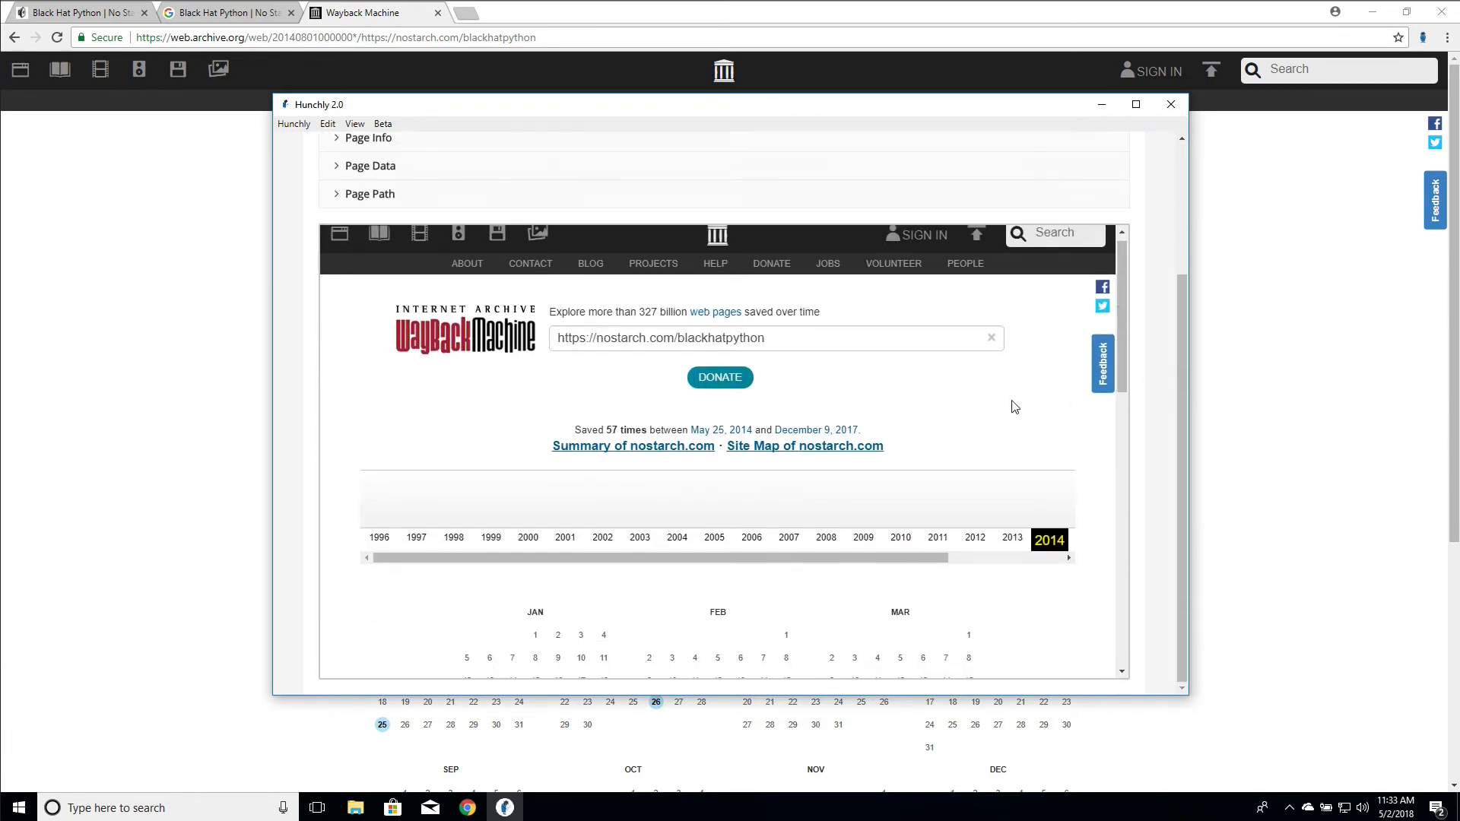
scroll(1014, 407, "down", 2)
scroll(1013, 406, "down", 3)
scroll(1014, 407, "down", 3)
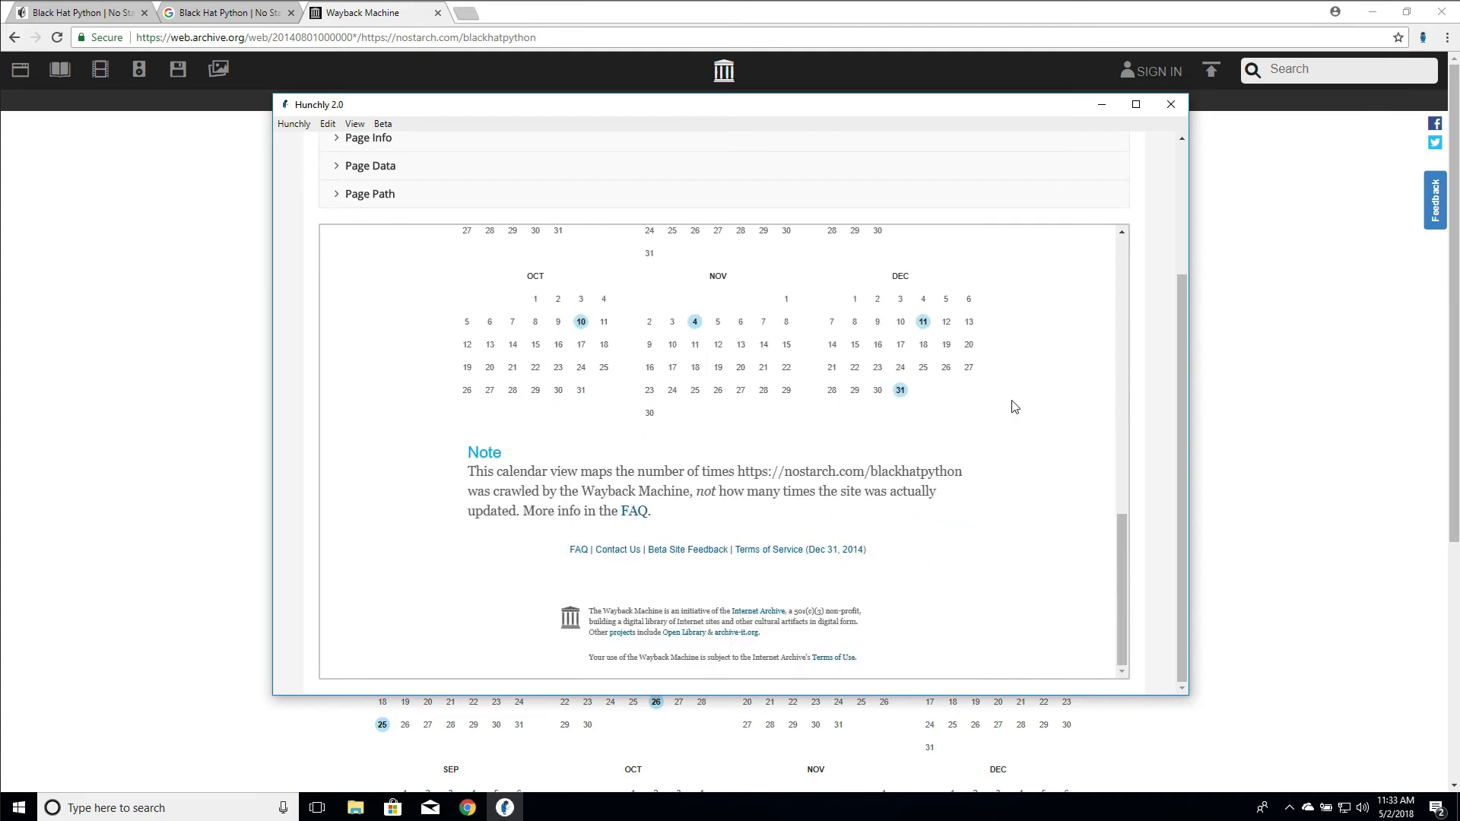
left_click_drag(654, 512, 459, 458)
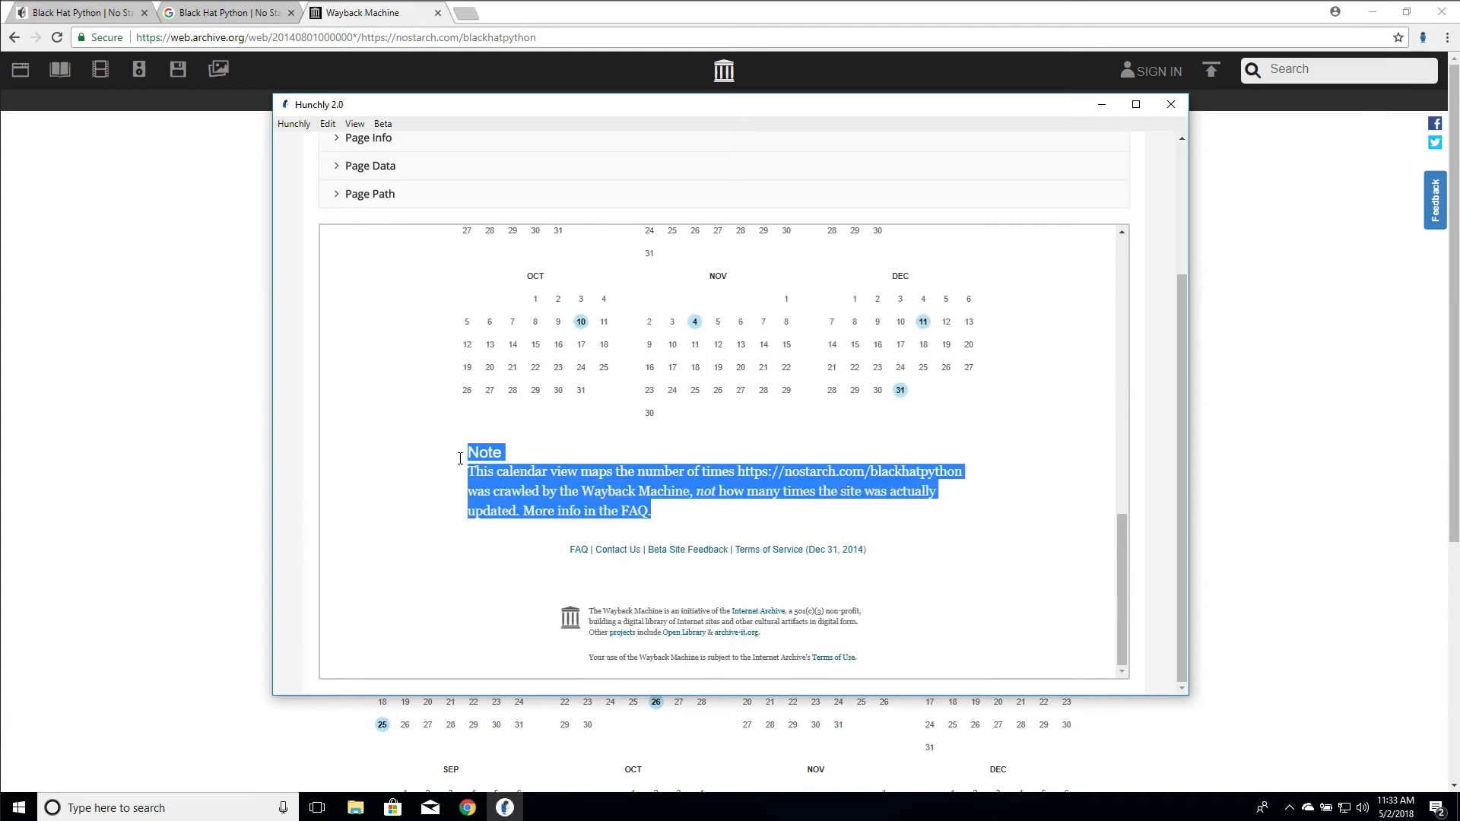
scroll(1149, 451, "up", 2)
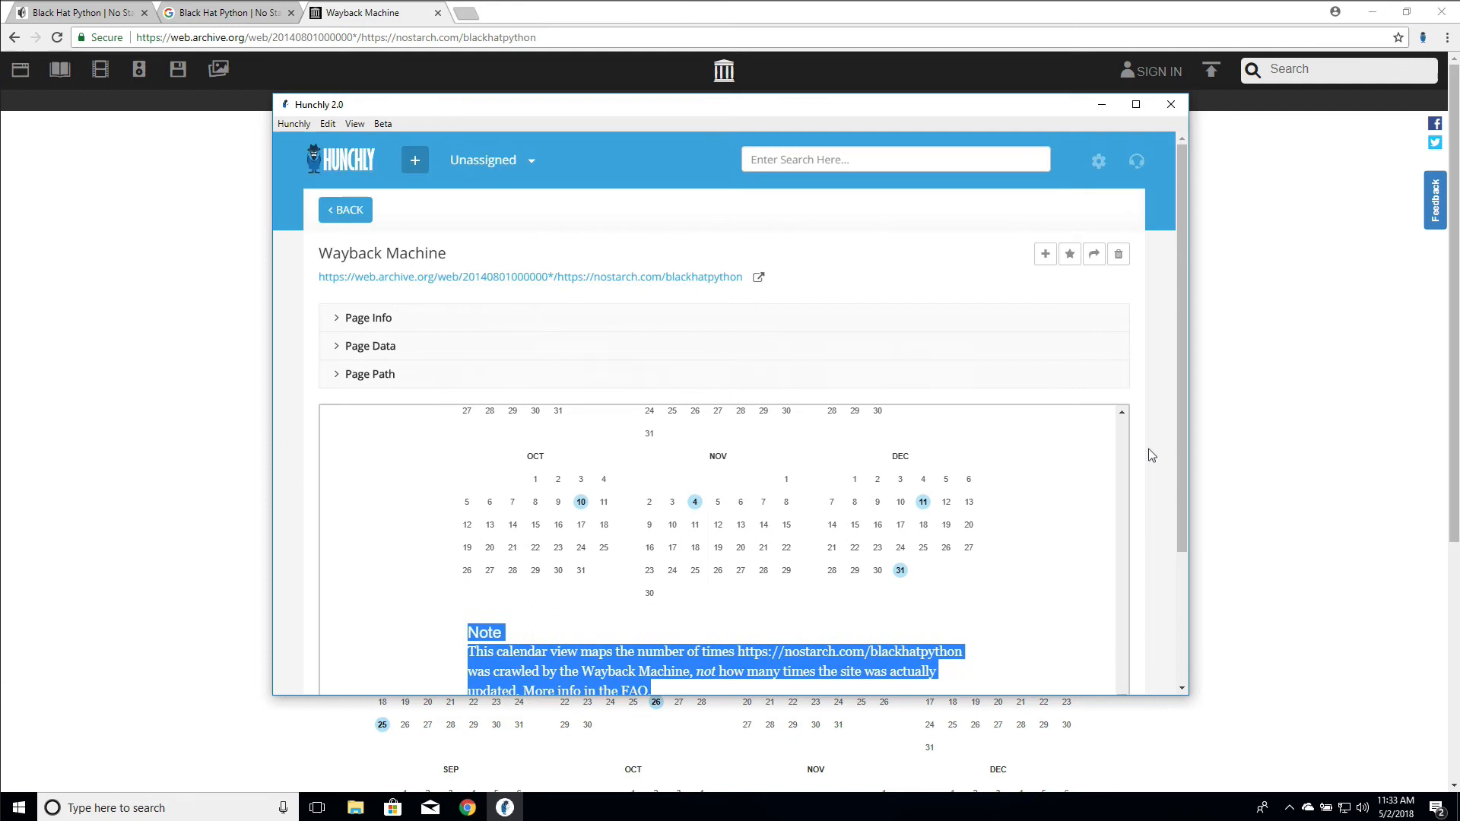
left_click(1045, 253)
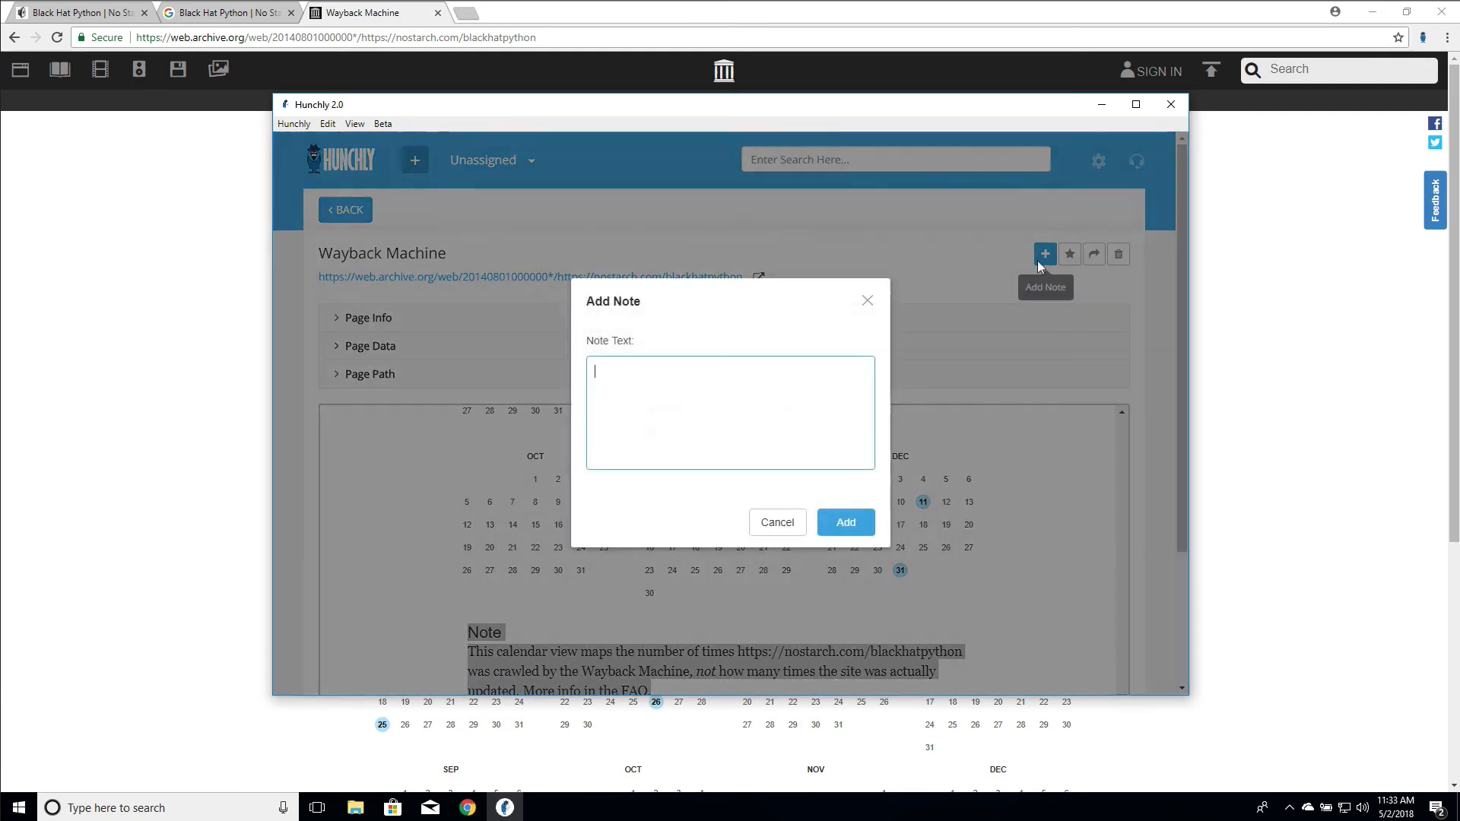
type("This ")
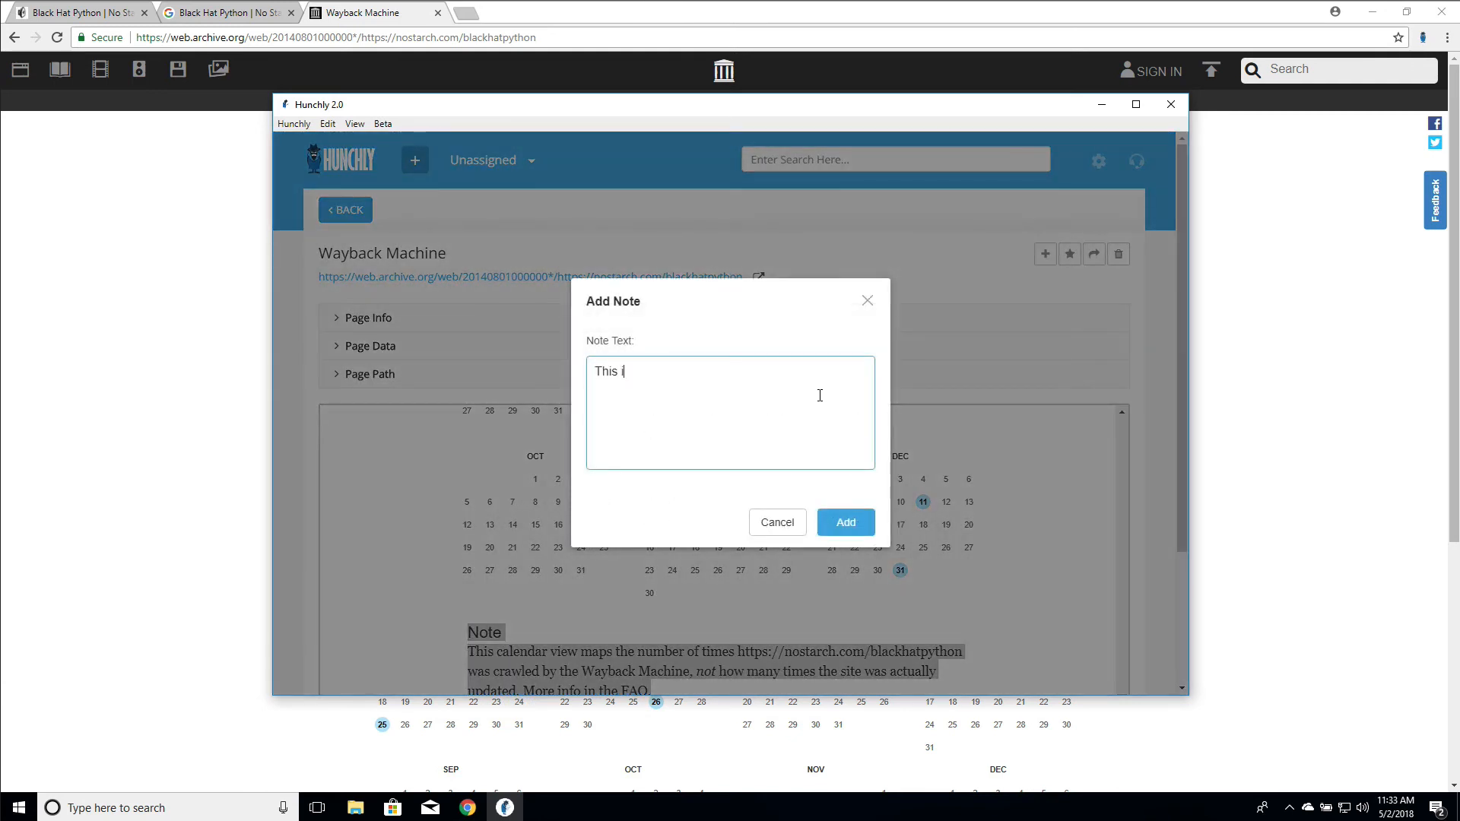
type("is the great pie")
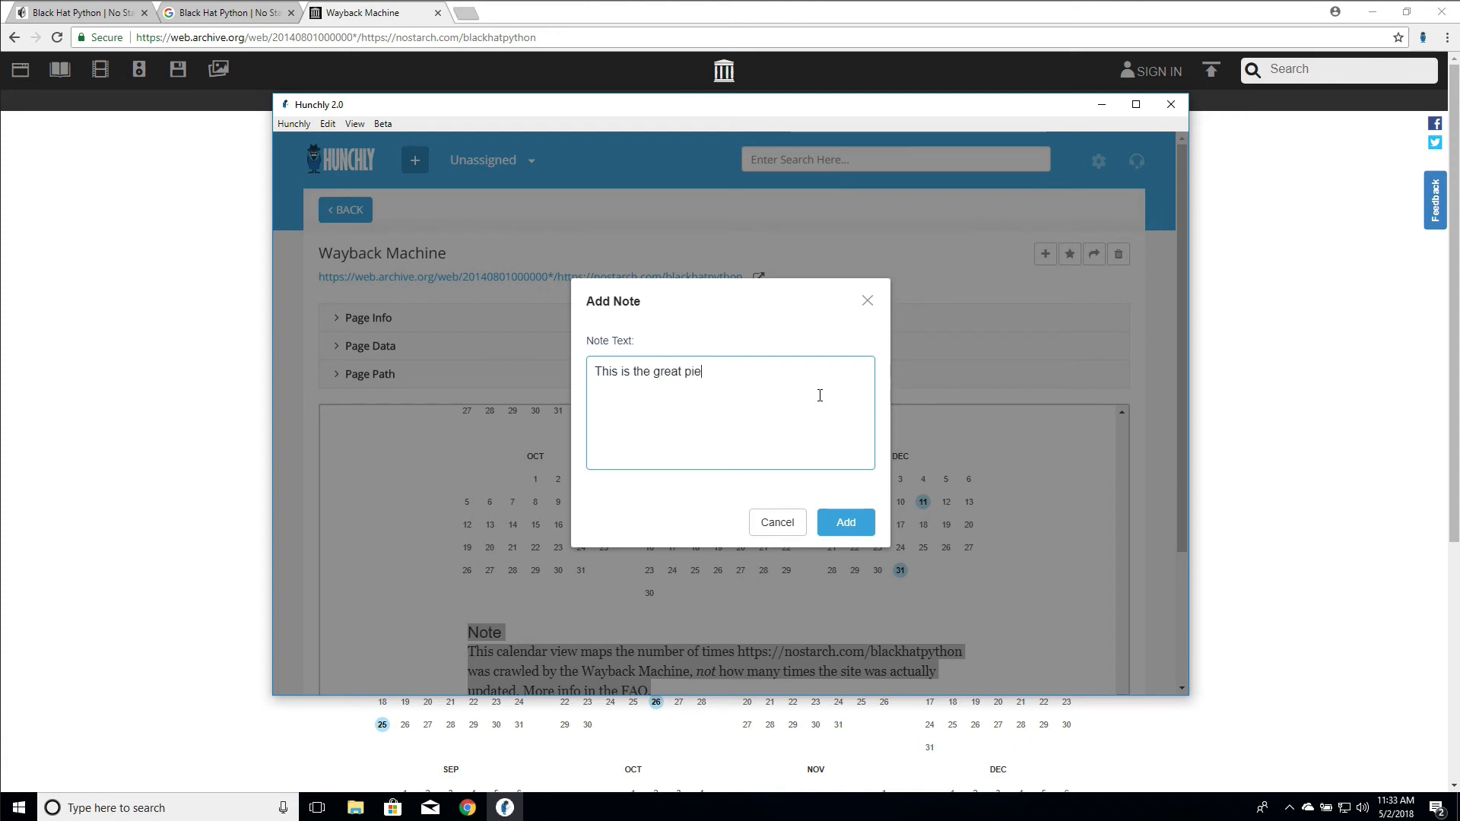
type("ce of content!")
left_click(845, 523)
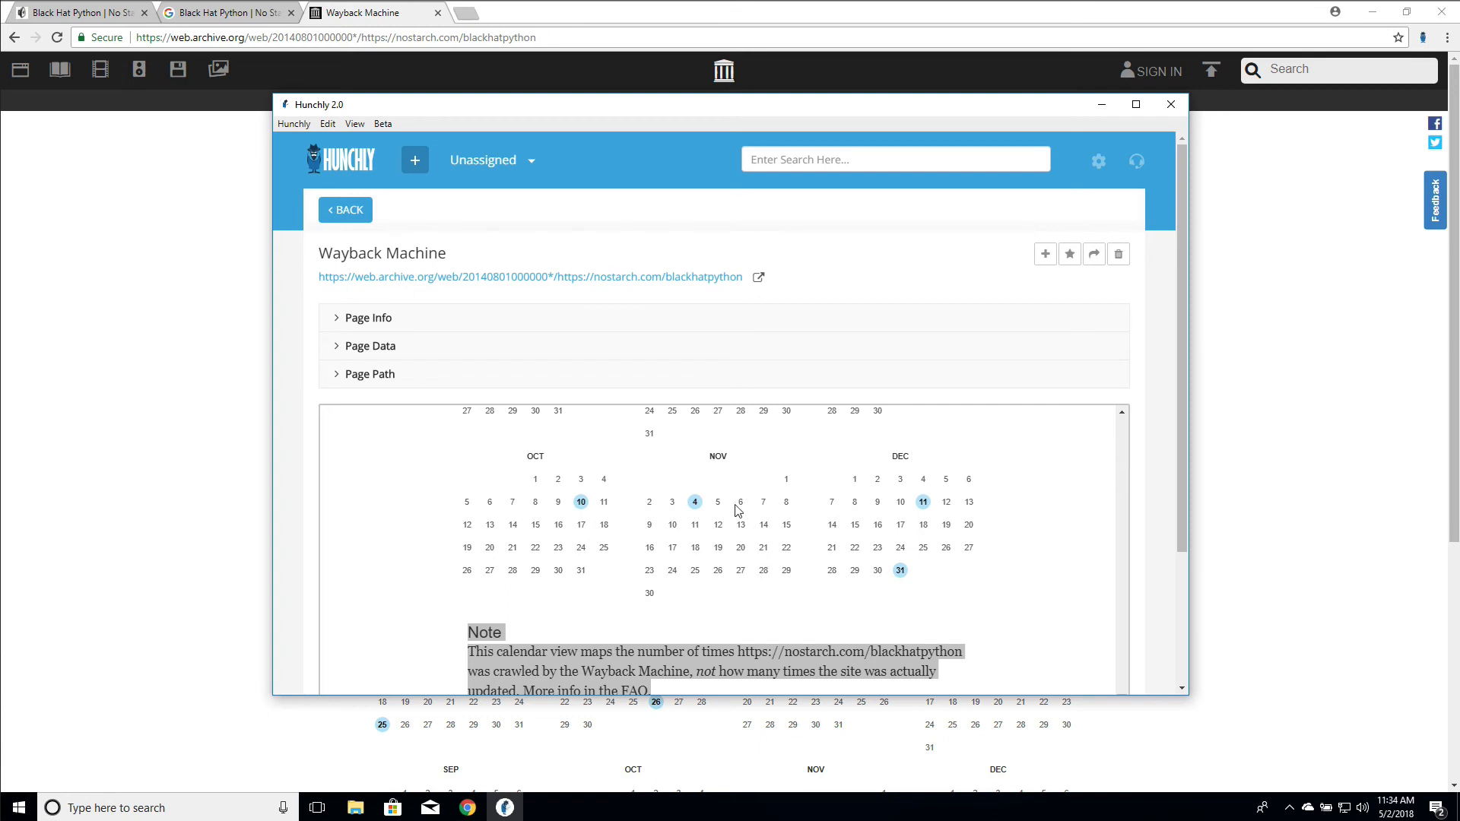
Delete the older "This is the Wayback page for BHP." note, leaving one note in the case.
left_click(363, 167)
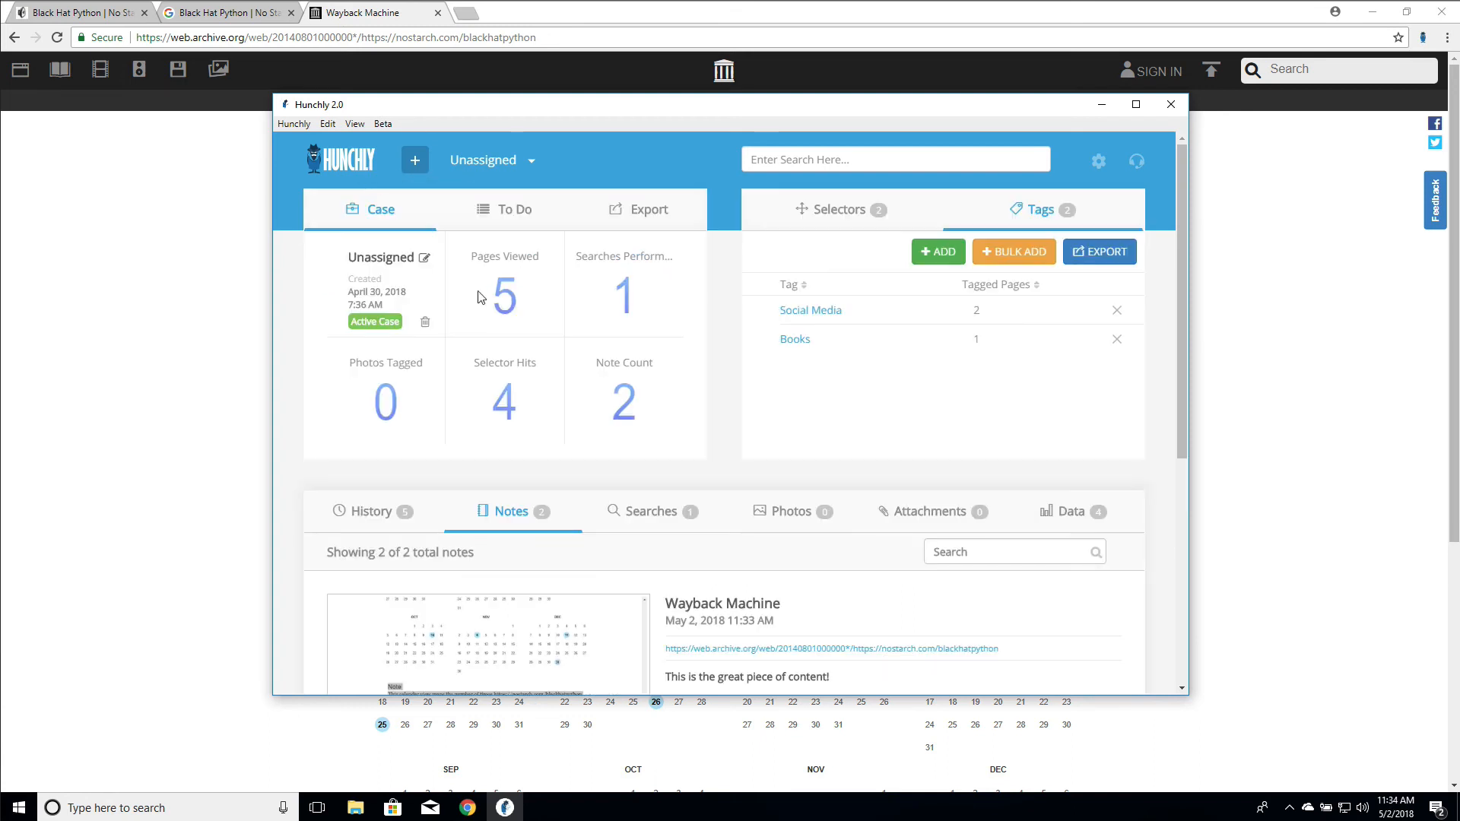
scroll(851, 496, "down", 4)
scroll(851, 496, "down", 1)
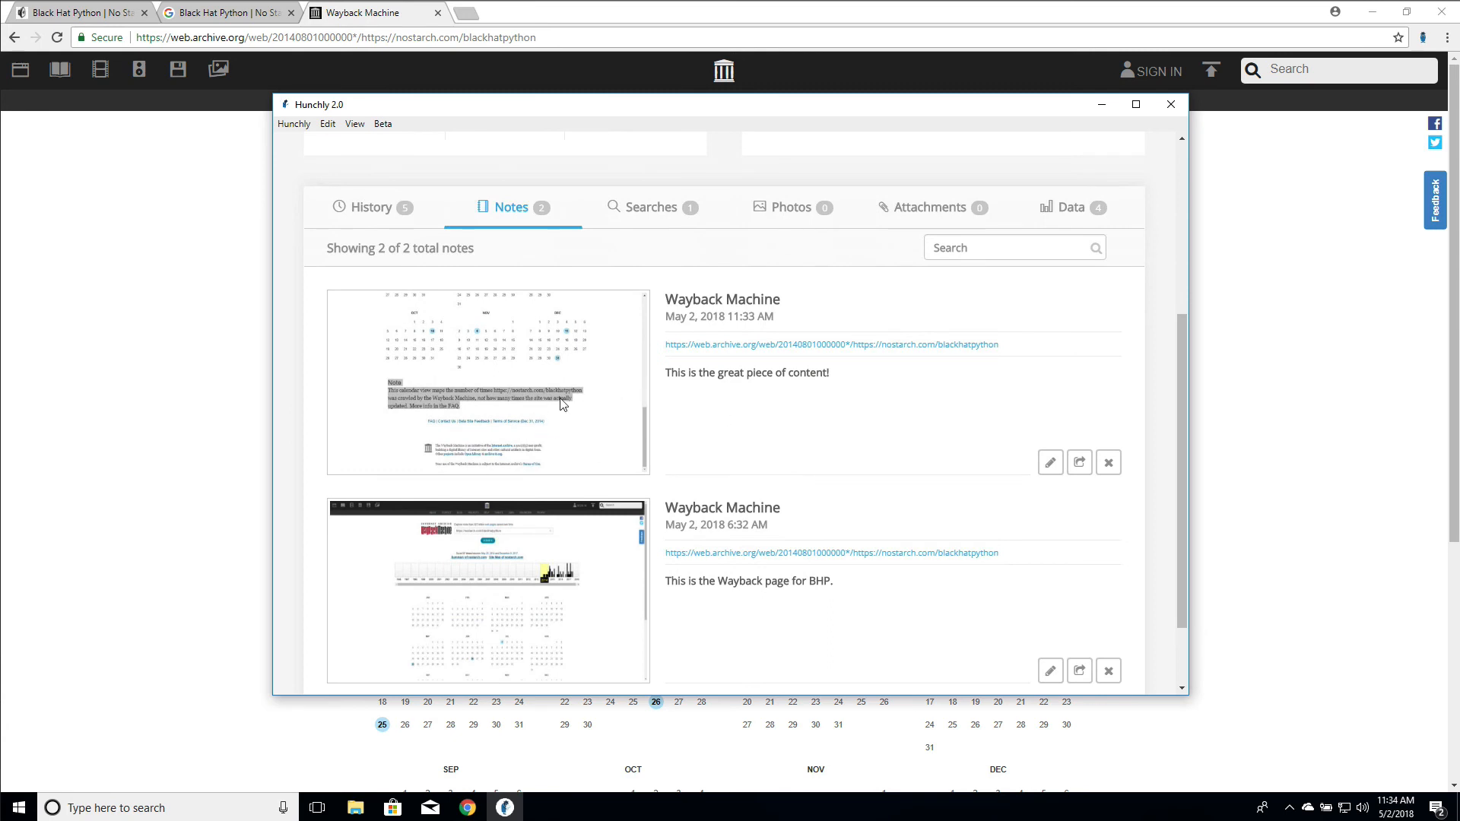
left_click(1108, 672)
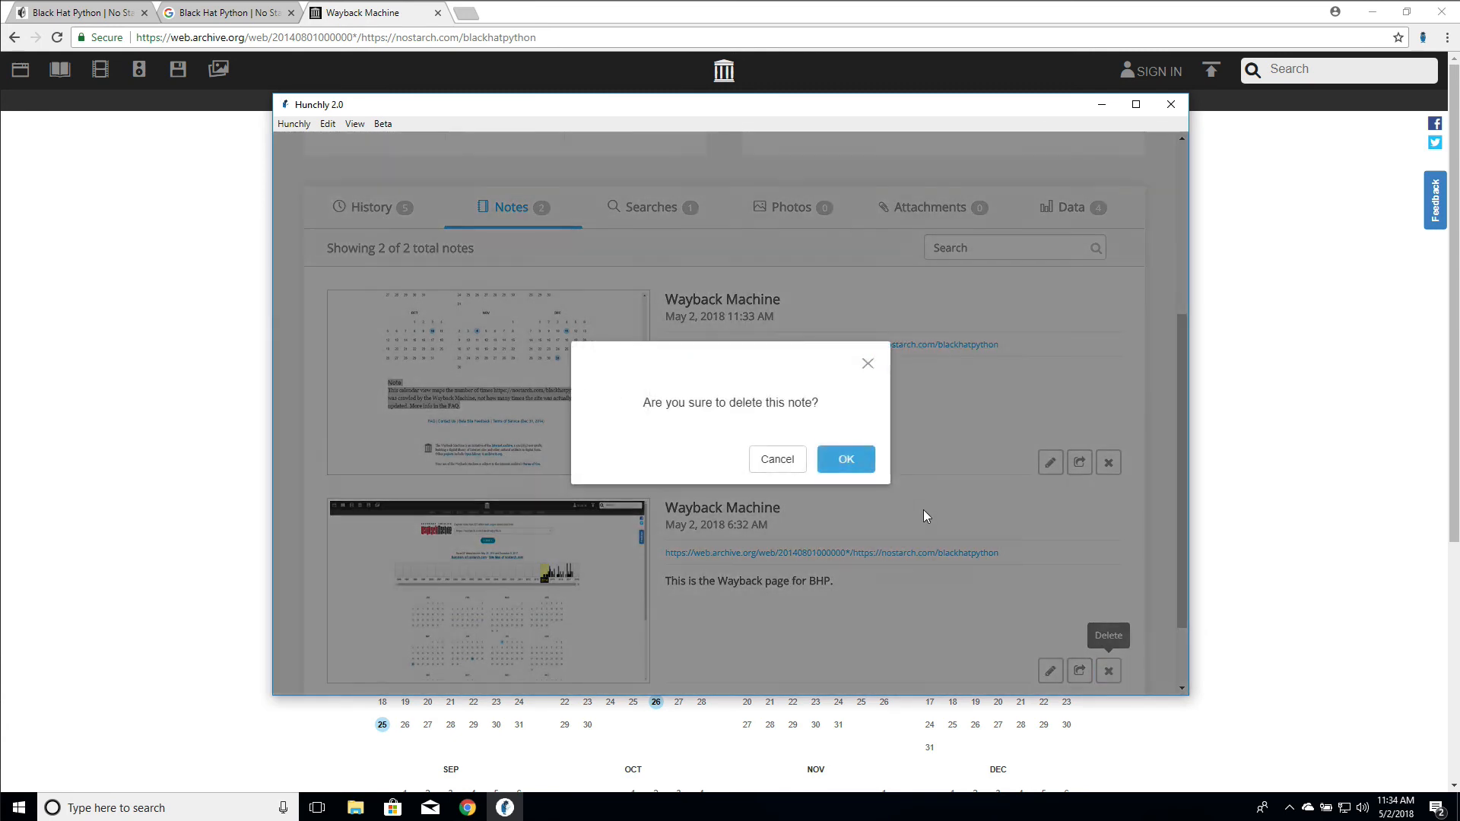
left_click(846, 459)
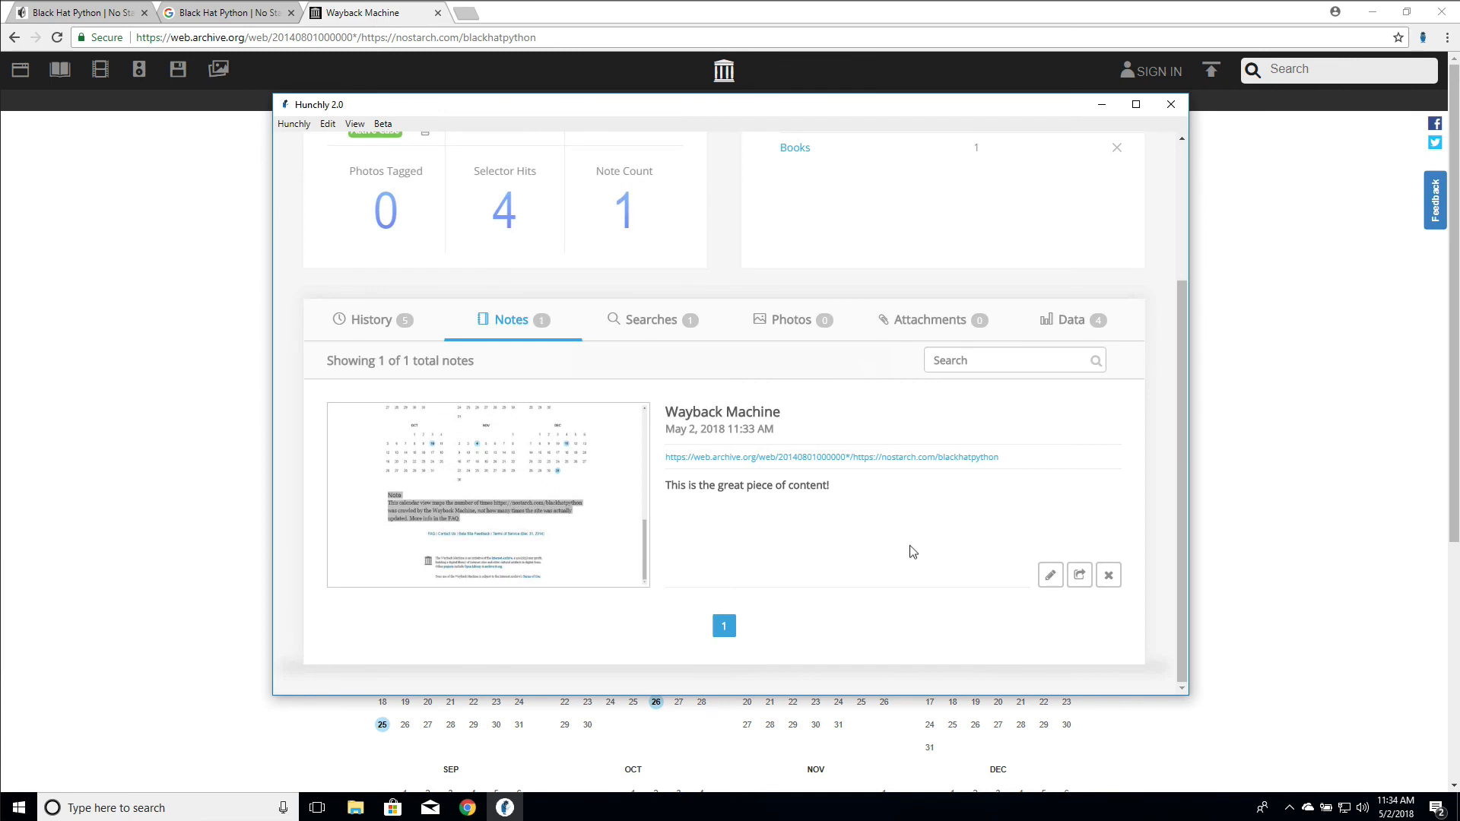